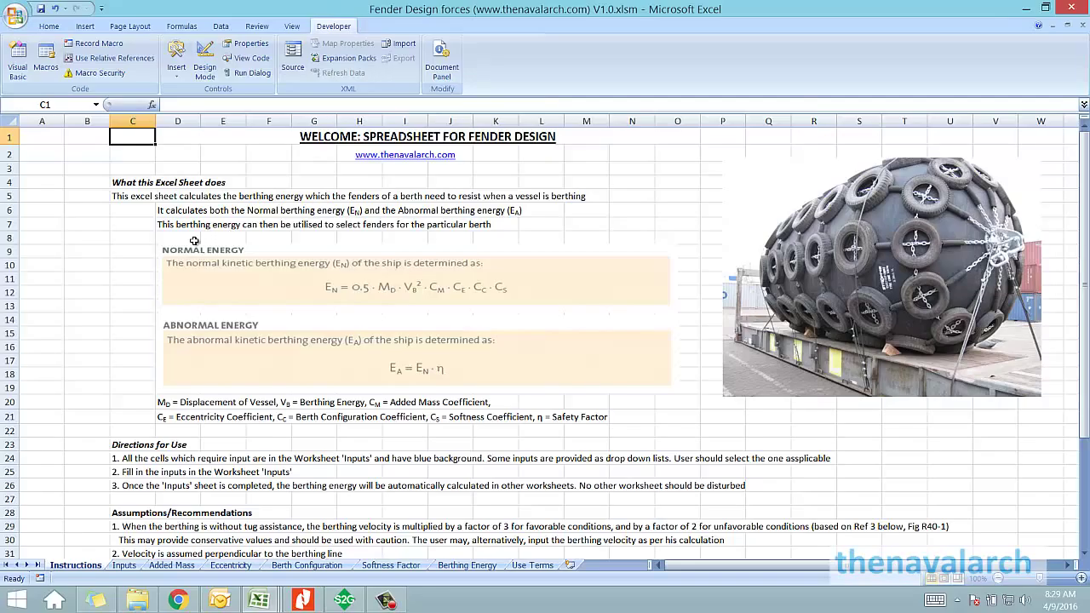
Step: Examine the normal and abnormal berthing energy formulas and their symbol definitions on the Instructions sheet
{"action": "left_click", "coordinate": [281, 269]}
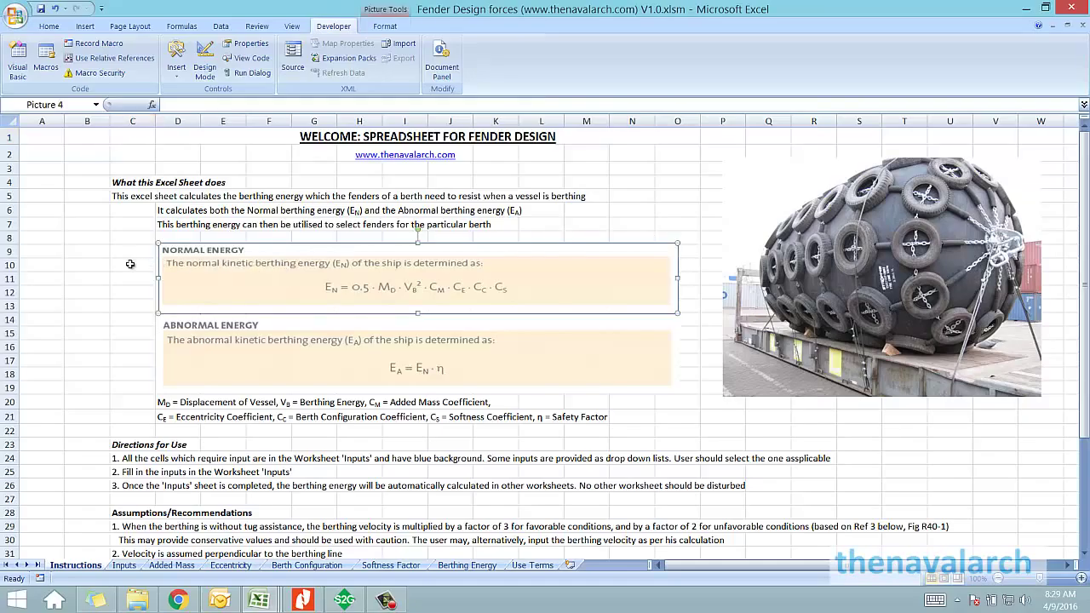
{"action": "left_click", "coordinate": [130, 264]}
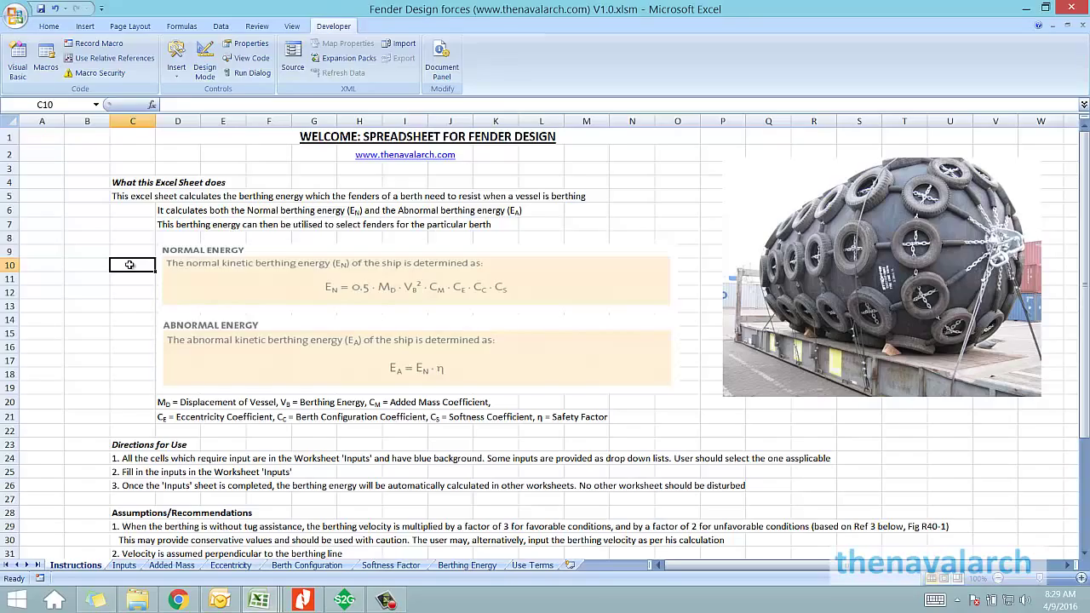
{"action": "left_click", "coordinate": [404, 351]}
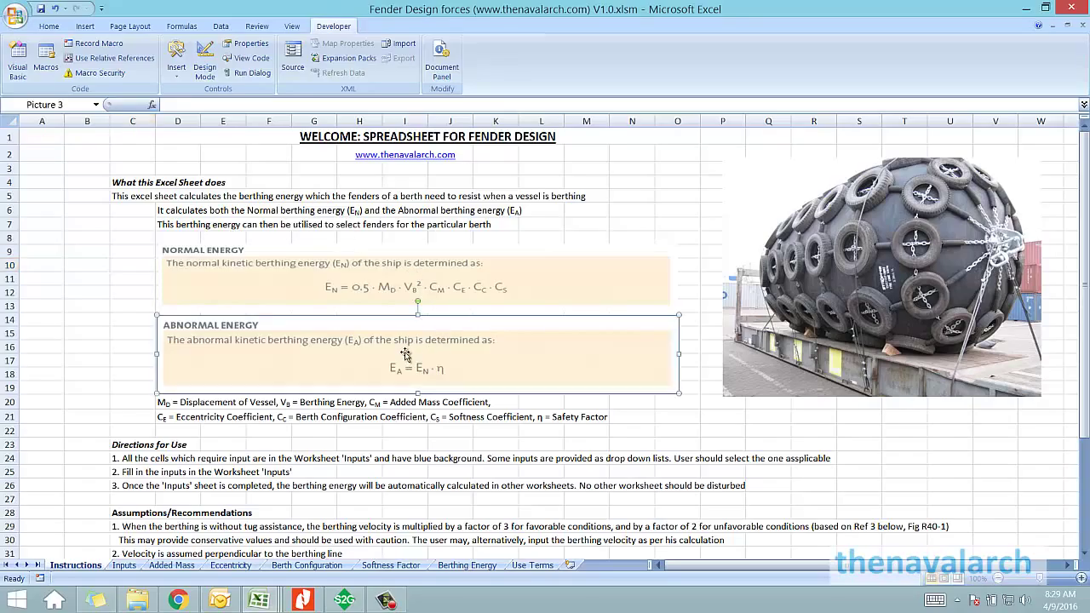
{"action": "left_click", "coordinate": [293, 297]}
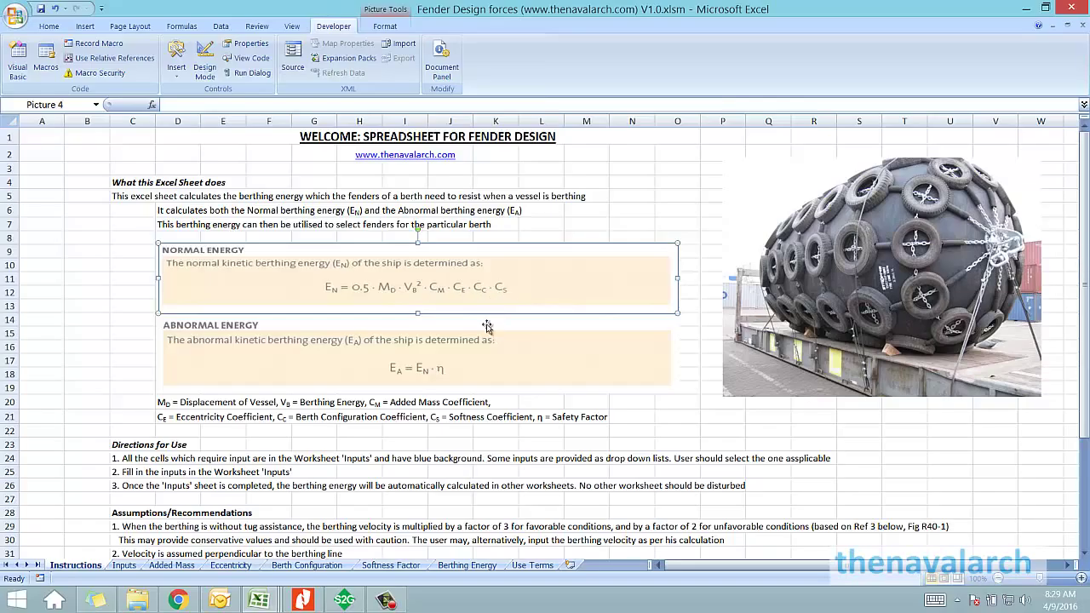
{"action": "left_click", "coordinate": [366, 404]}
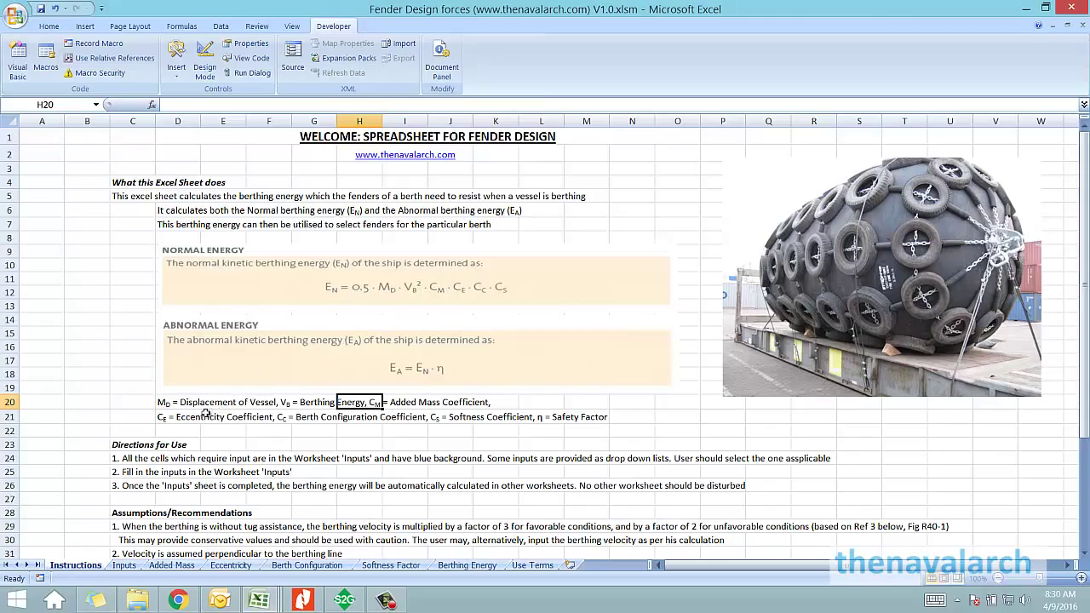
{"action": "left_click", "coordinate": [167, 418]}
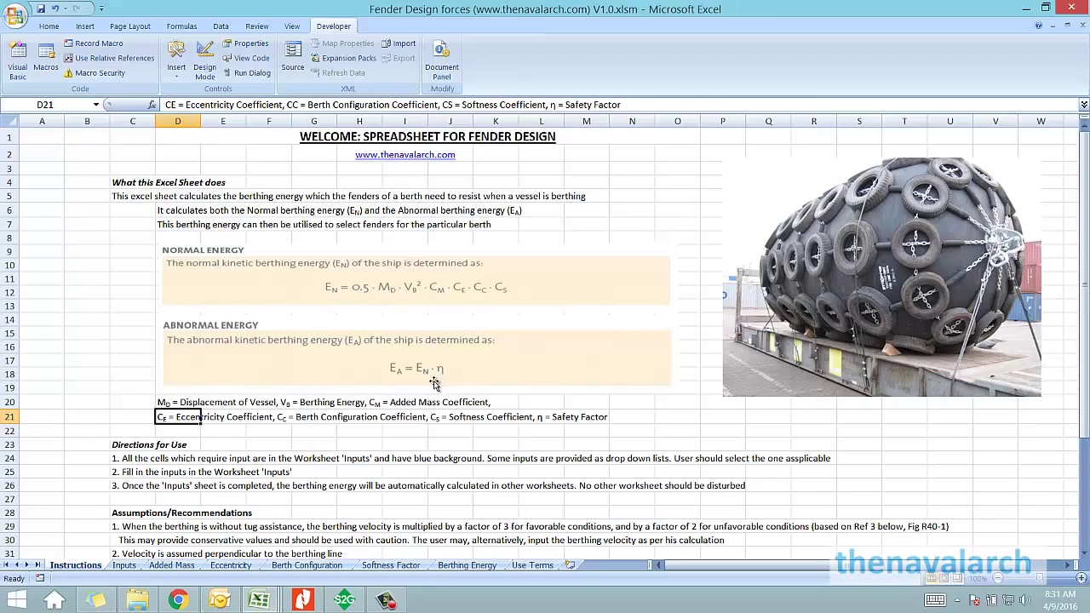
Step: Read through the three design standards listed under References on the Instructions sheet
{"action": "scroll", "coordinate": [354, 433], "scroll_direction": "down", "scroll_amount": 5}
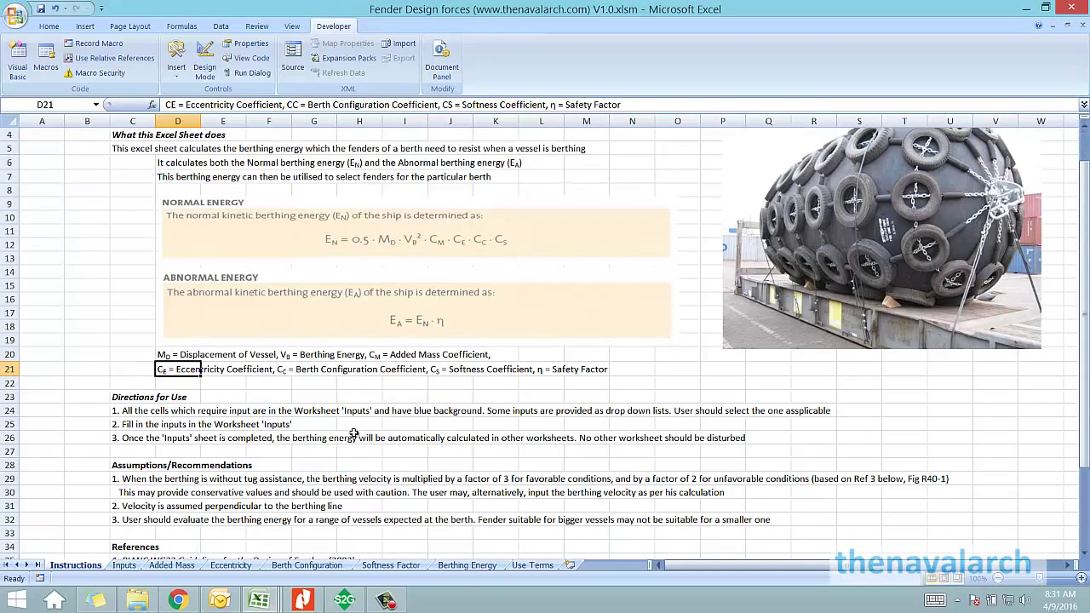
{"action": "left_click_drag", "start_coordinate": [136, 385], "coordinate": [417, 398]}
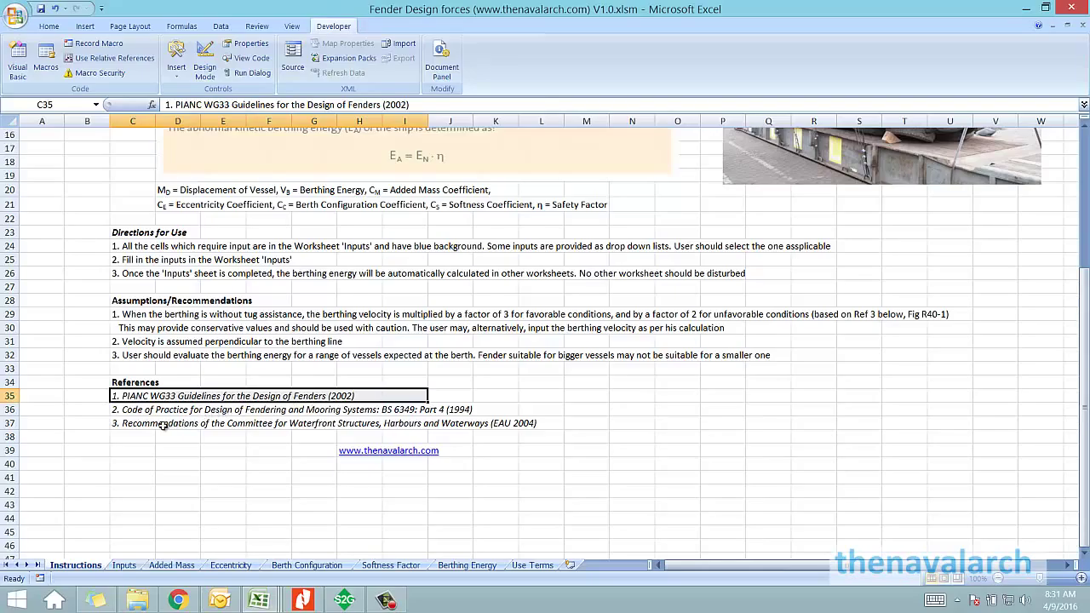
{"action": "left_click_drag", "start_coordinate": [125, 409], "coordinate": [516, 404]}
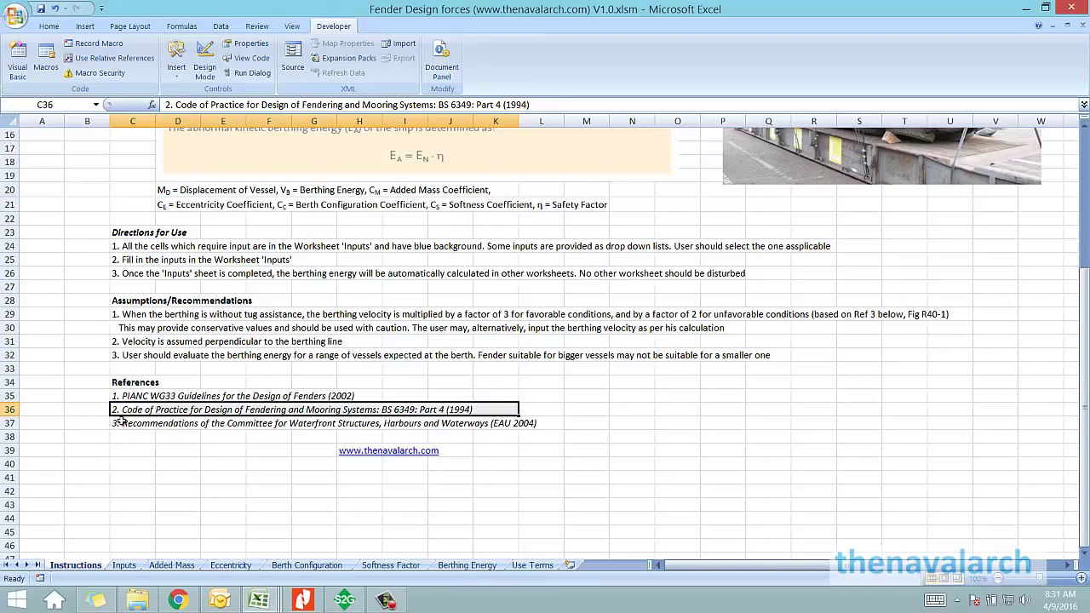
{"action": "left_click_drag", "start_coordinate": [120, 420], "coordinate": [546, 424]}
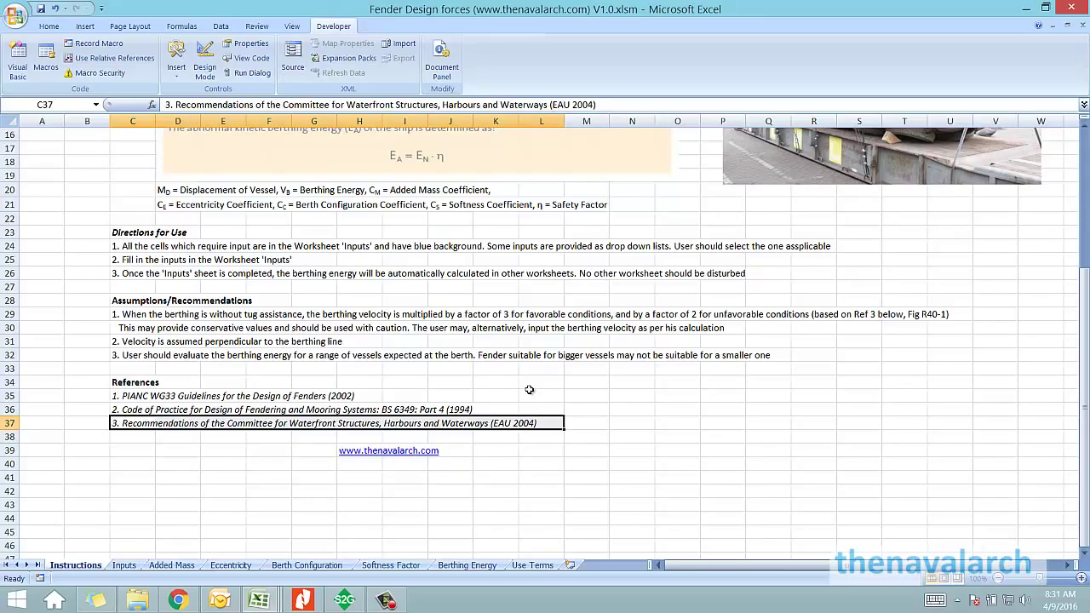
{"action": "left_click", "coordinate": [166, 367]}
{"action": "scroll", "coordinate": [201, 376], "scroll_direction": "up", "scroll_amount": 5}
Step: Open the Inputs sheet and review the vessel's length overall, length between perpendiculars, breadth, draft and displacement cells
{"action": "left_click", "coordinate": [124, 564]}
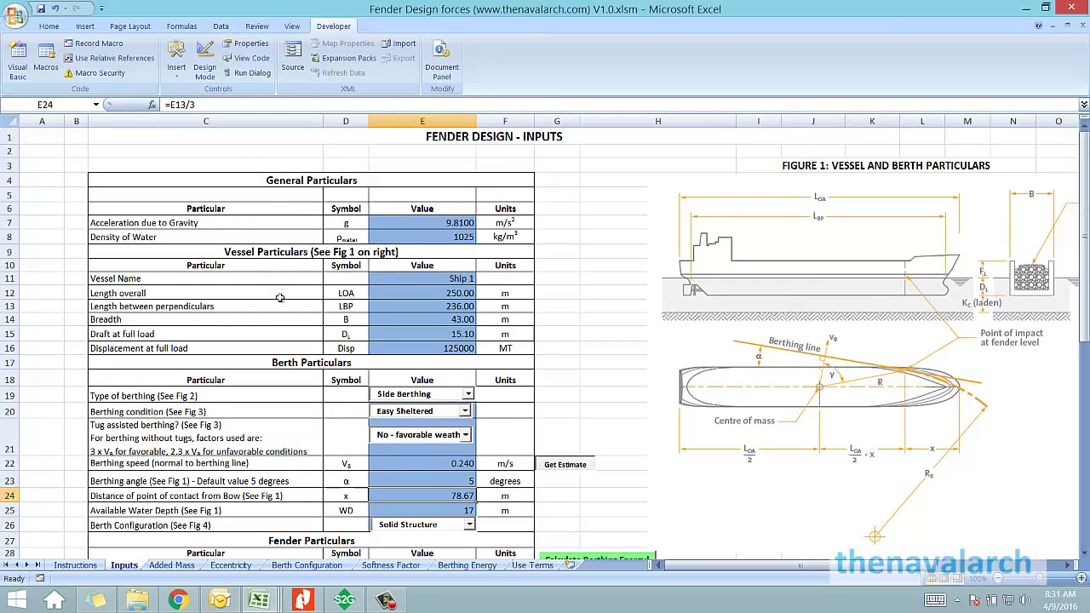
{"action": "left_click", "coordinate": [424, 291]}
{"action": "left_click", "coordinate": [409, 304]}
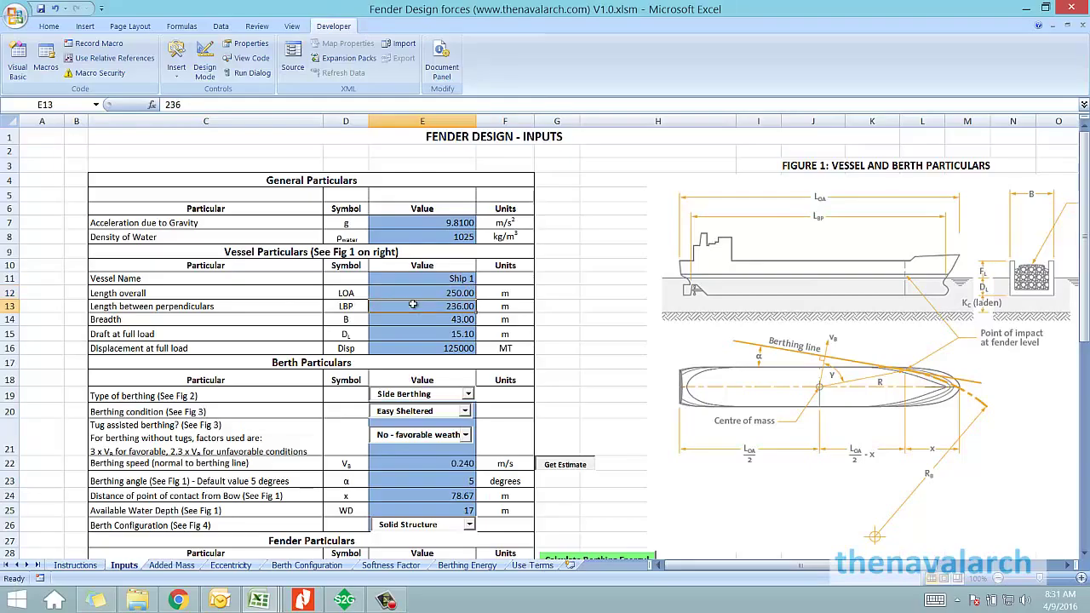
{"action": "left_click", "coordinate": [401, 319]}
{"action": "left_click", "coordinate": [401, 333]}
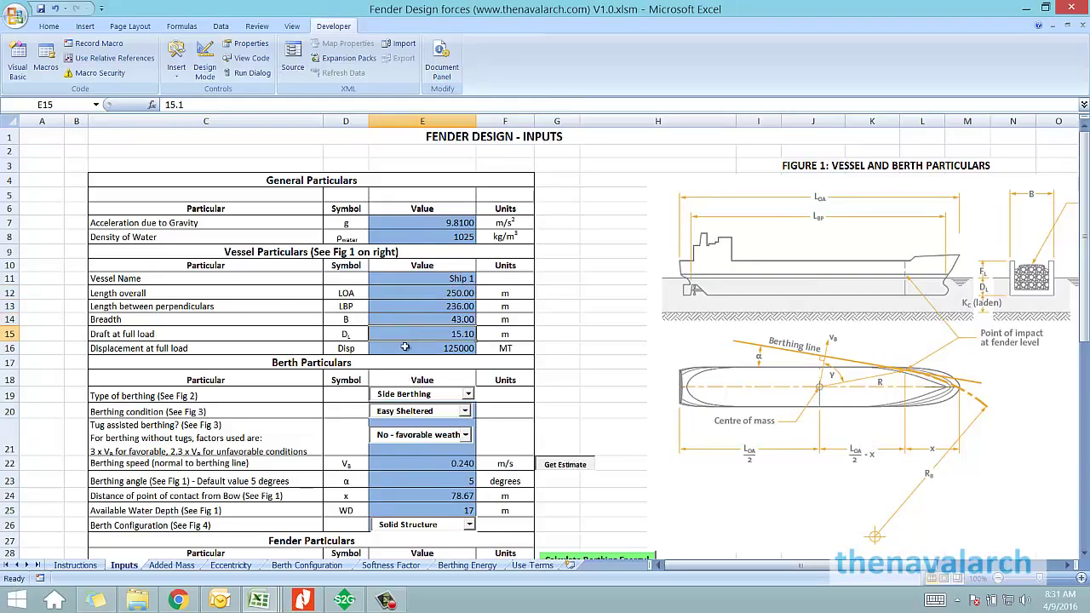
{"action": "left_click", "coordinate": [407, 348]}
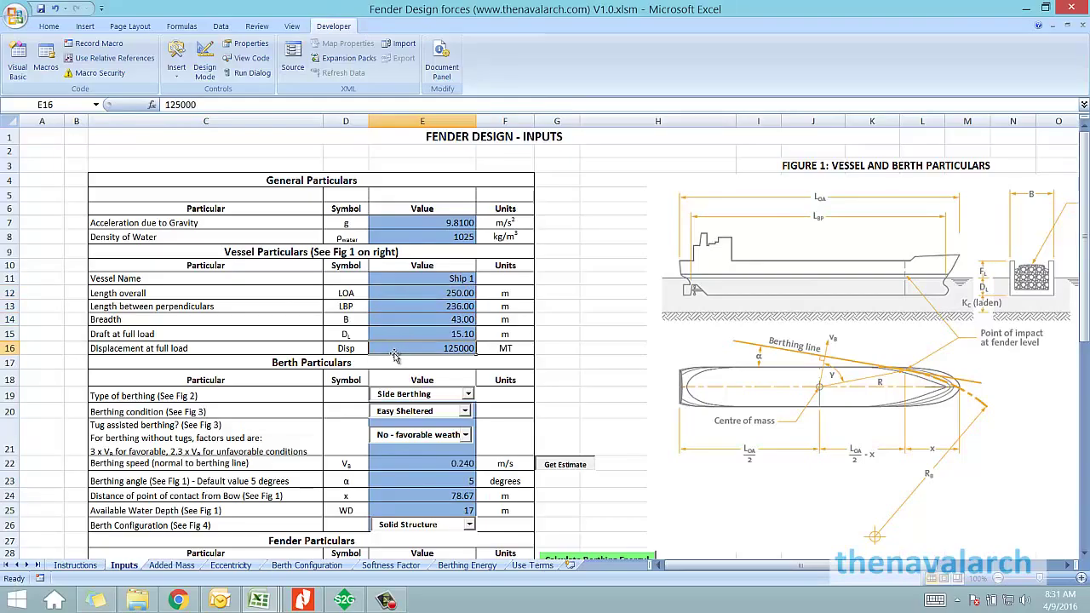
Step: Check the available options for type of berthing and view the side and end berthing diagrams in the same sheet
{"action": "scroll", "coordinate": [394, 356], "scroll_direction": "down", "scroll_amount": 1}
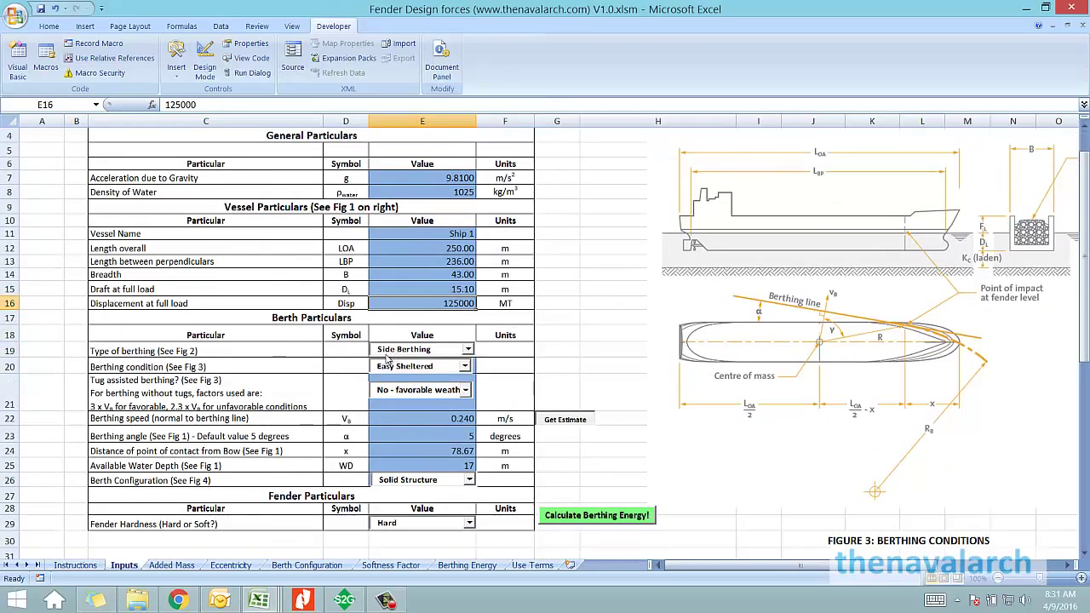
{"action": "left_click", "coordinate": [467, 350]}
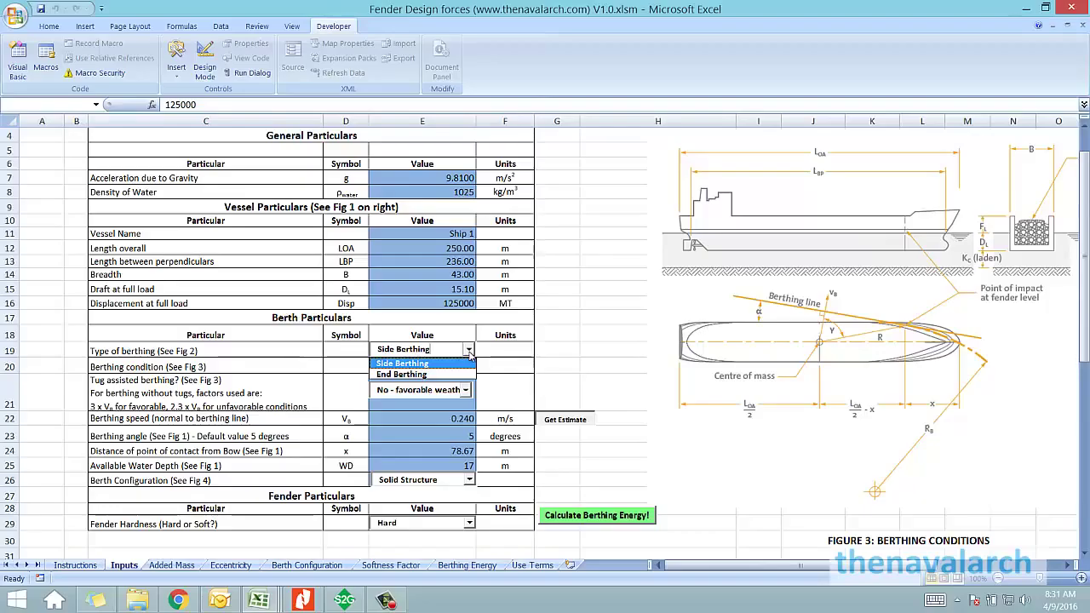
{"action": "left_click", "coordinate": [469, 354]}
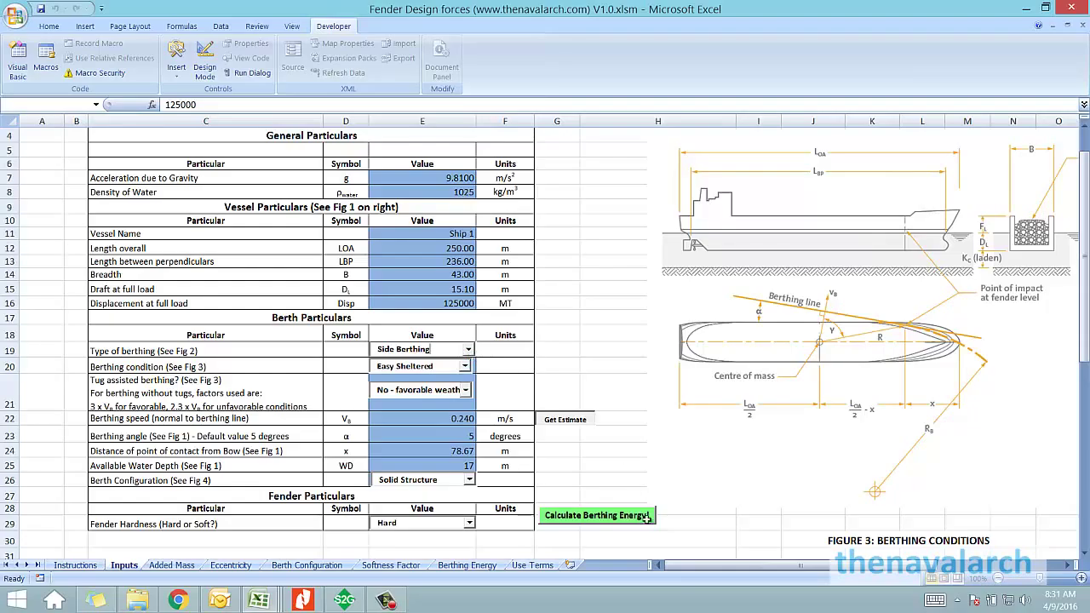
{"action": "left_click_drag", "start_coordinate": [718, 569], "coordinate": [798, 568]}
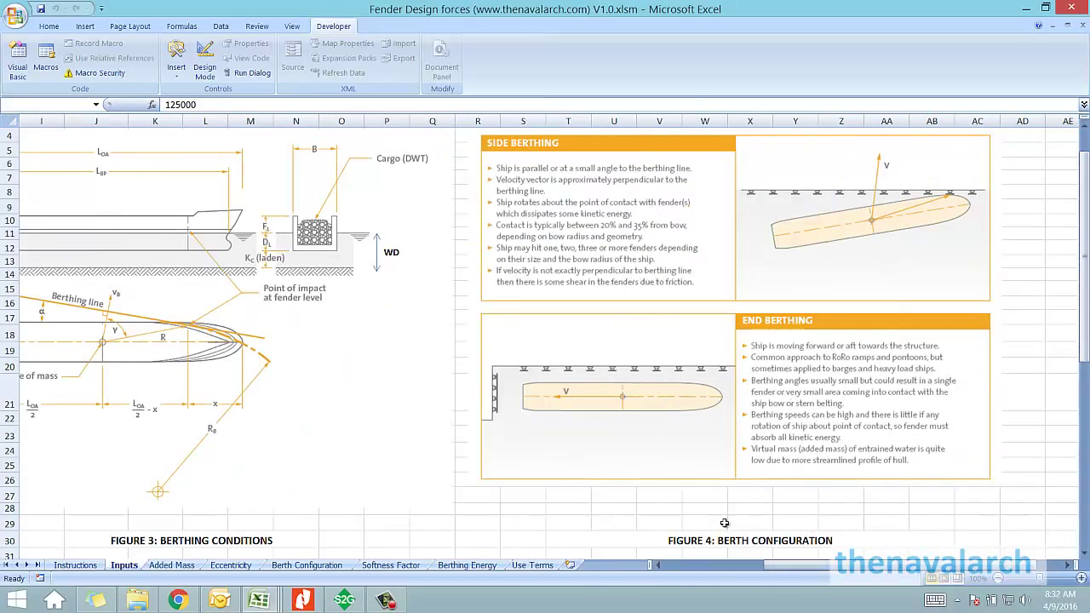
{"action": "left_click_drag", "start_coordinate": [783, 570], "coordinate": [656, 572]}
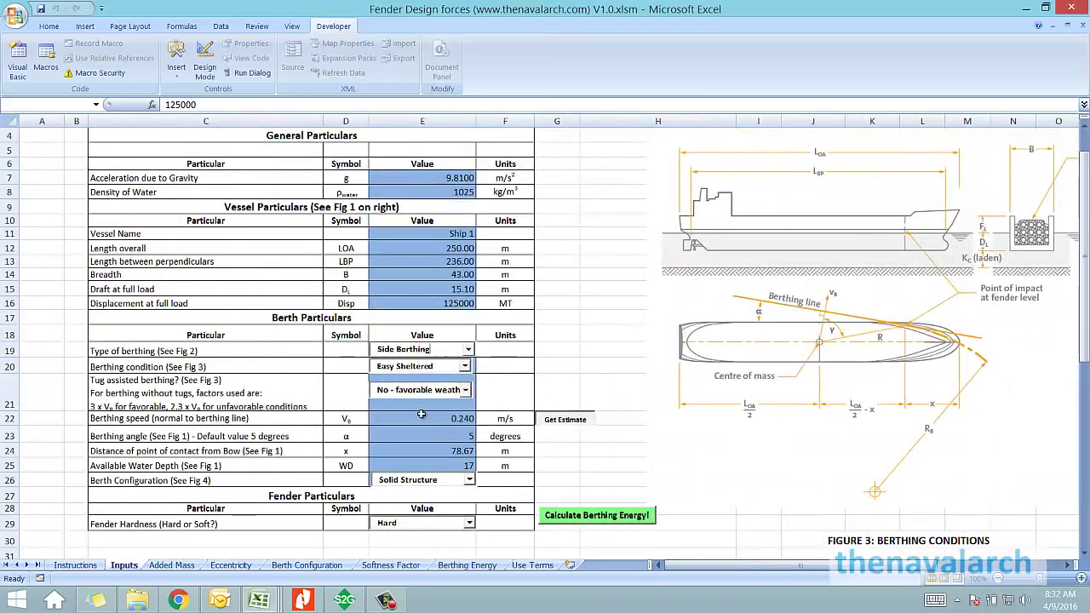
Step: Review the available choices for berthing condition and tug-assisted berthing without changing either one
{"action": "left_click", "coordinate": [464, 367]}
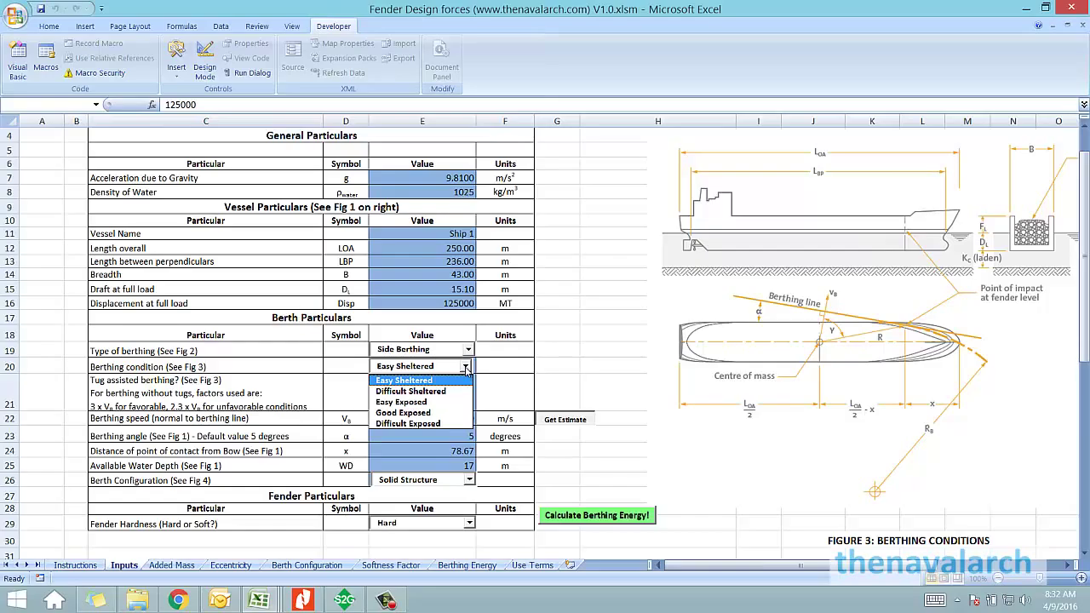
{"action": "left_click", "coordinate": [466, 368]}
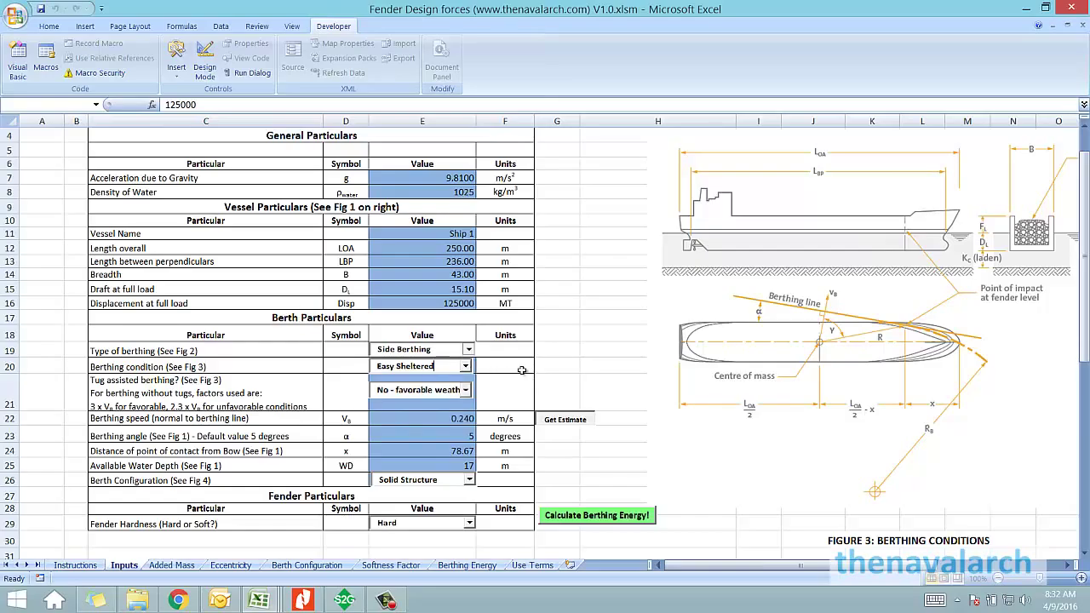
{"action": "left_click", "coordinate": [465, 390]}
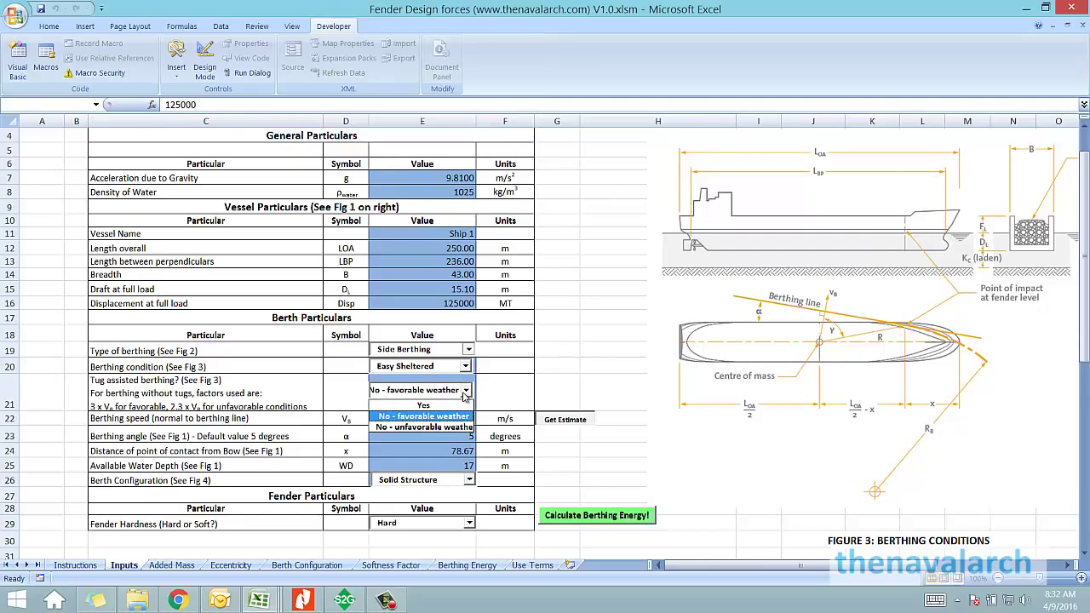
{"action": "left_click", "coordinate": [465, 394]}
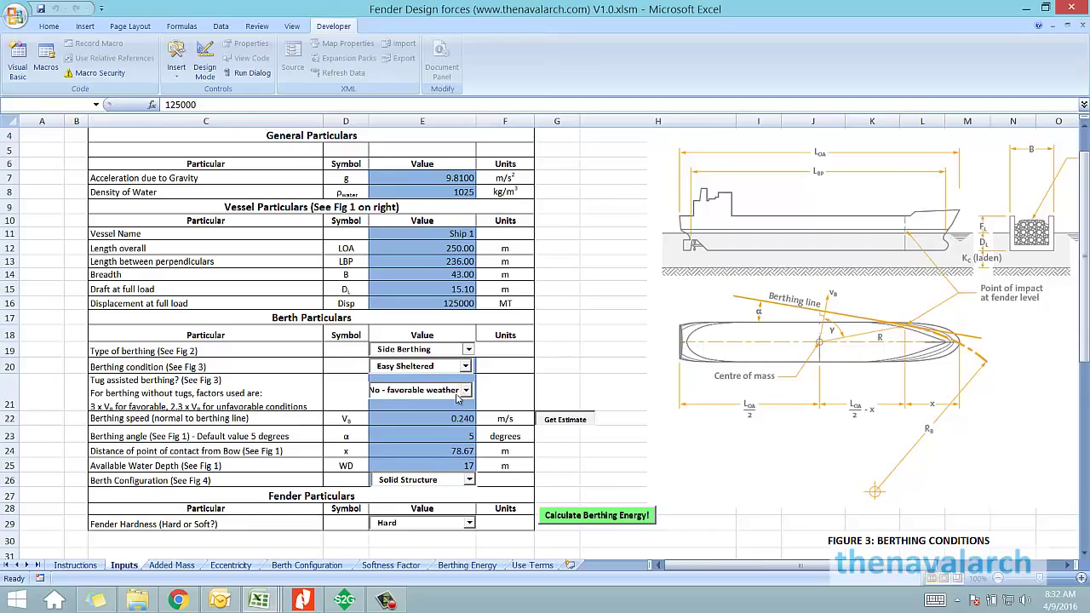
Step: Get the estimate for the berthing speed normal to the berthing line and check its value cell
{"action": "left_click", "coordinate": [407, 430]}
{"action": "left_click", "coordinate": [410, 418]}
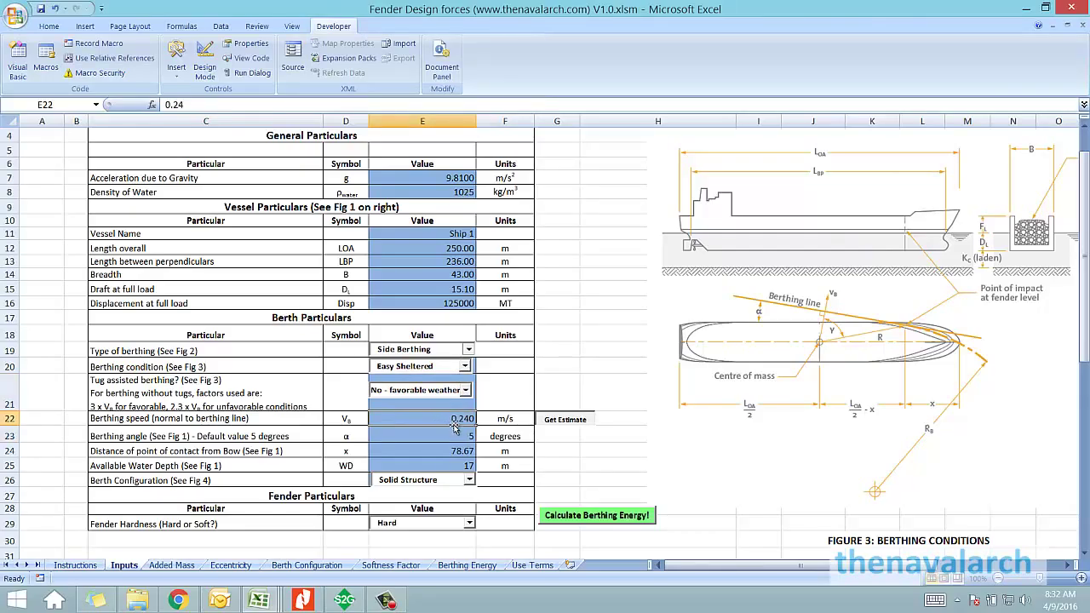
{"action": "left_click", "coordinate": [505, 423]}
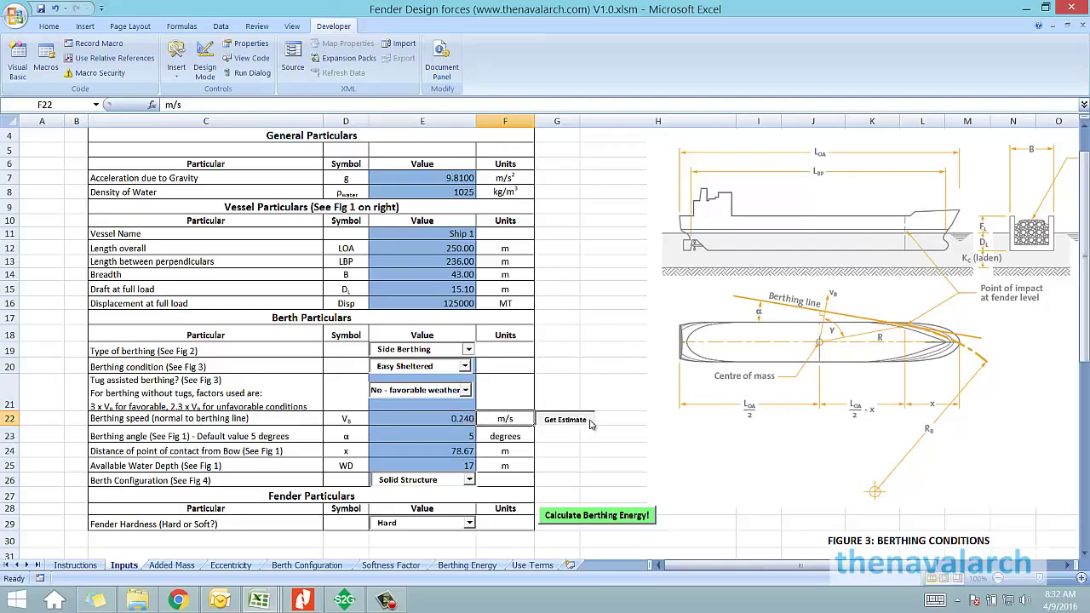
{"action": "left_click", "coordinate": [567, 421]}
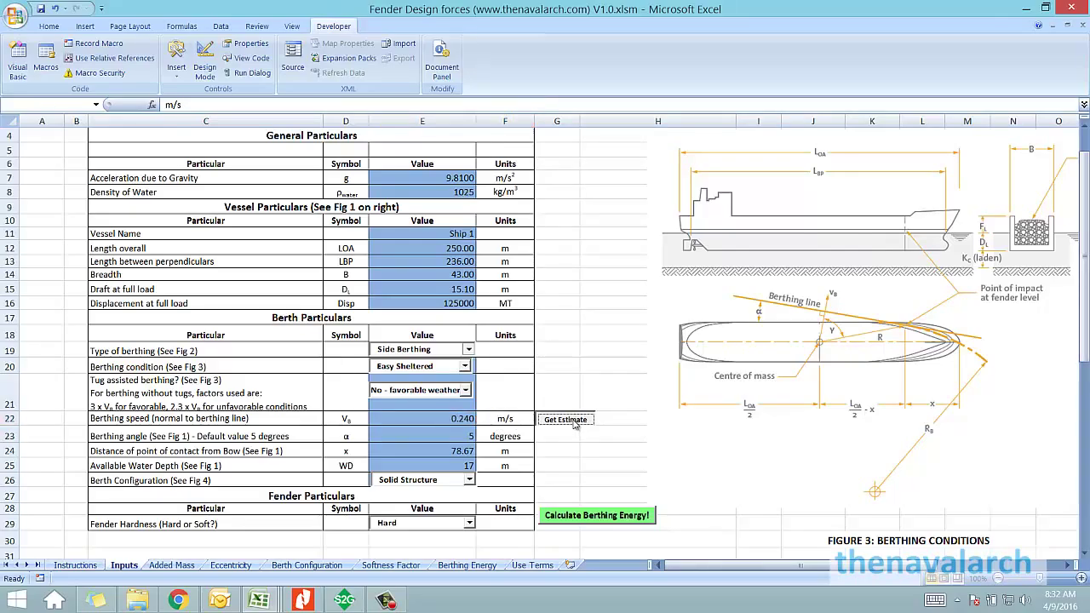
{"action": "left_click", "coordinate": [440, 418]}
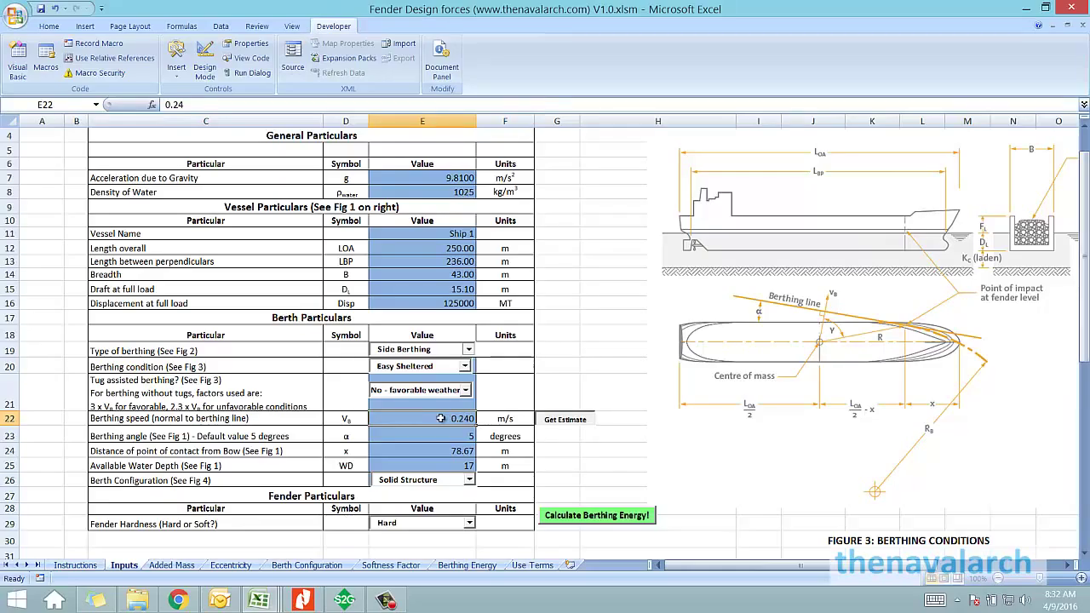
Step: Review the berthing angle, the distance of the point of contact from the bow and the available water depth
{"action": "left_click", "coordinate": [436, 438]}
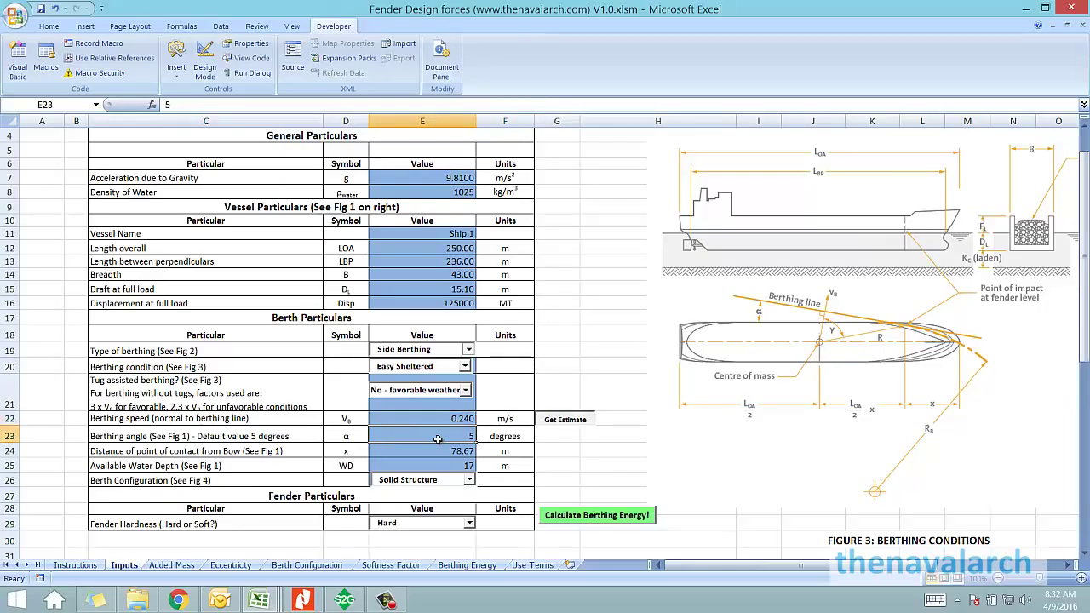
{"action": "left_click", "coordinate": [415, 456]}
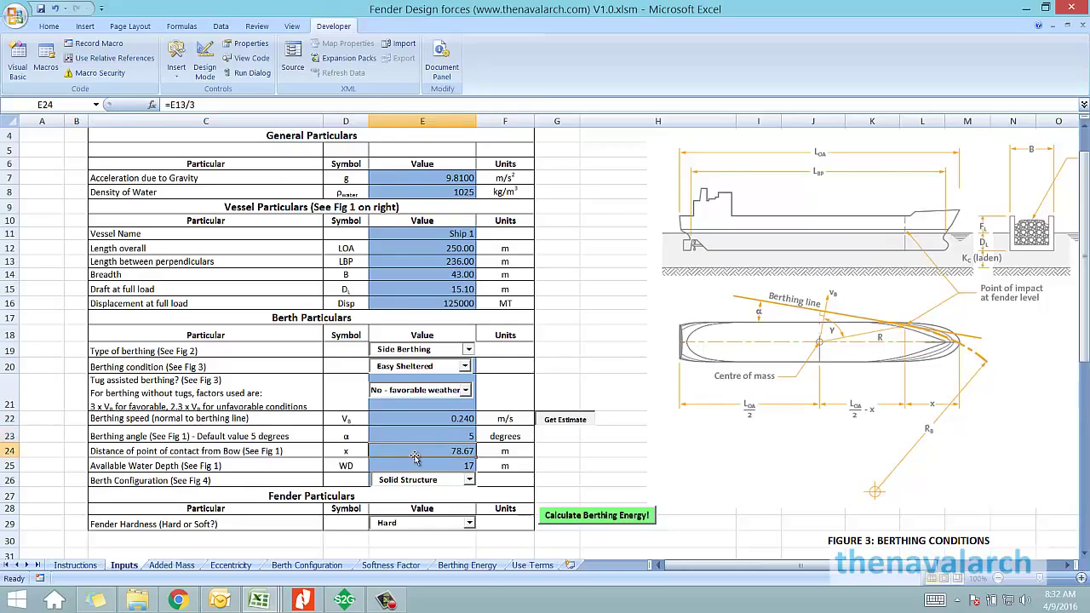
{"action": "left_click", "coordinate": [466, 465]}
{"action": "left_click", "coordinate": [221, 480]}
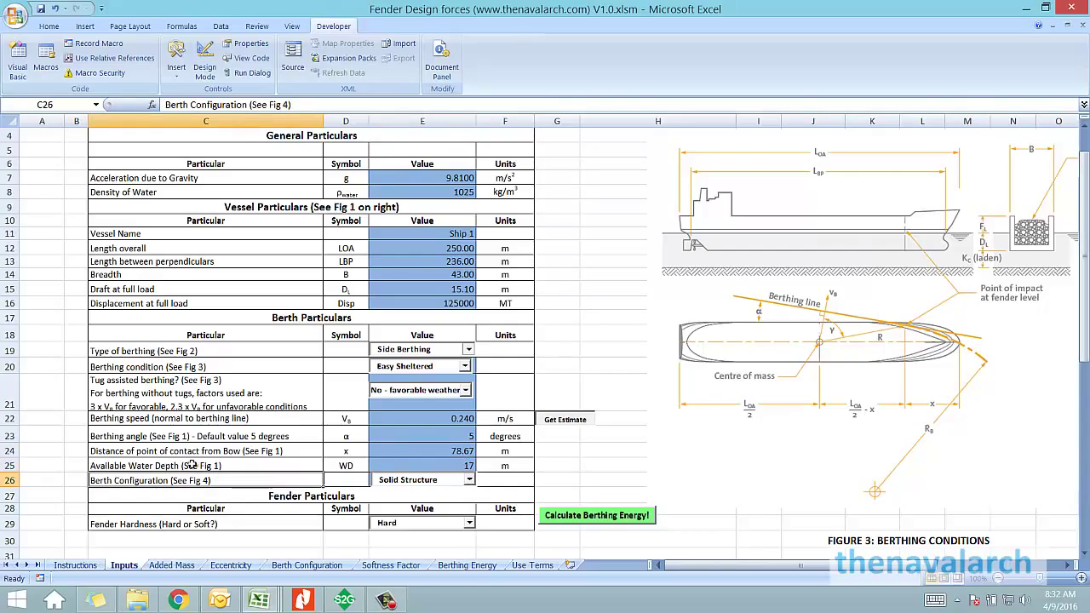
{"action": "left_click_drag", "start_coordinate": [193, 465], "coordinate": [197, 434]}
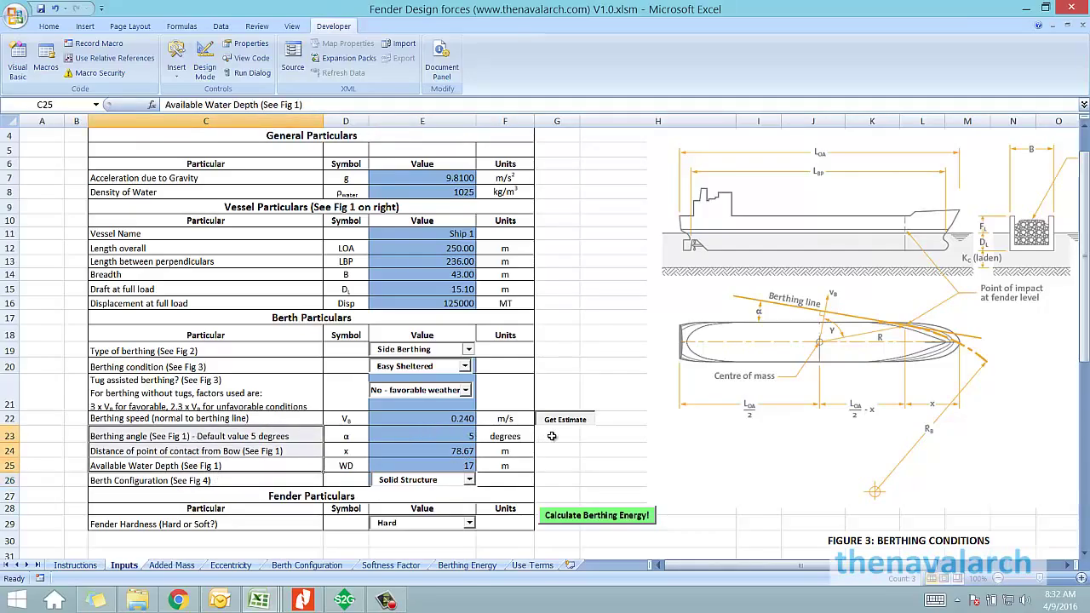
Step: Set the berth configuration to Solid Structure and check the fender hardness options, leaving Hard selected
{"action": "left_click", "coordinate": [469, 480]}
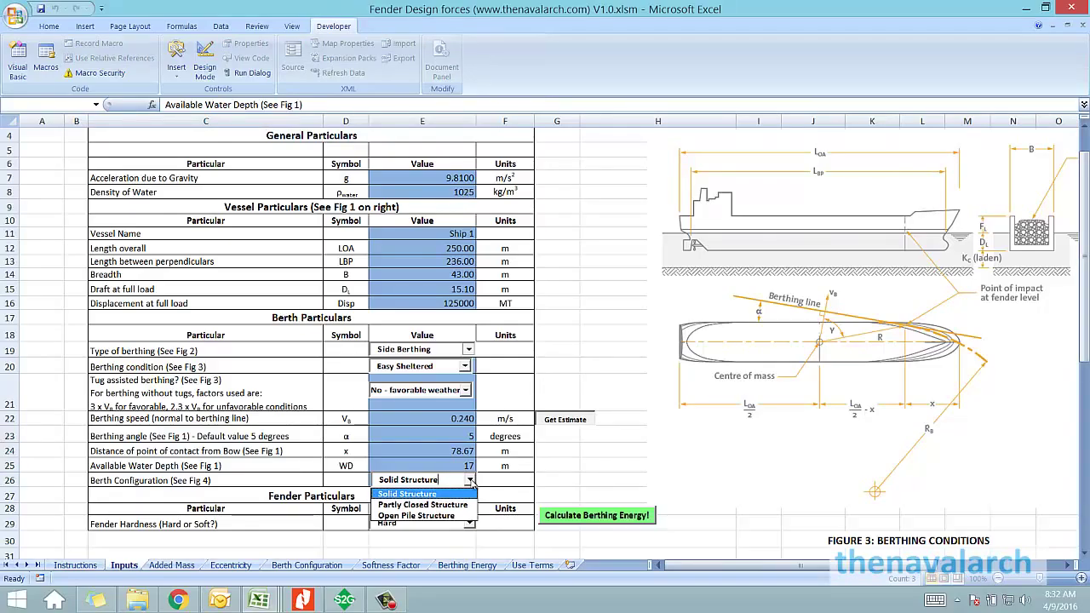
{"action": "left_click", "coordinate": [459, 494]}
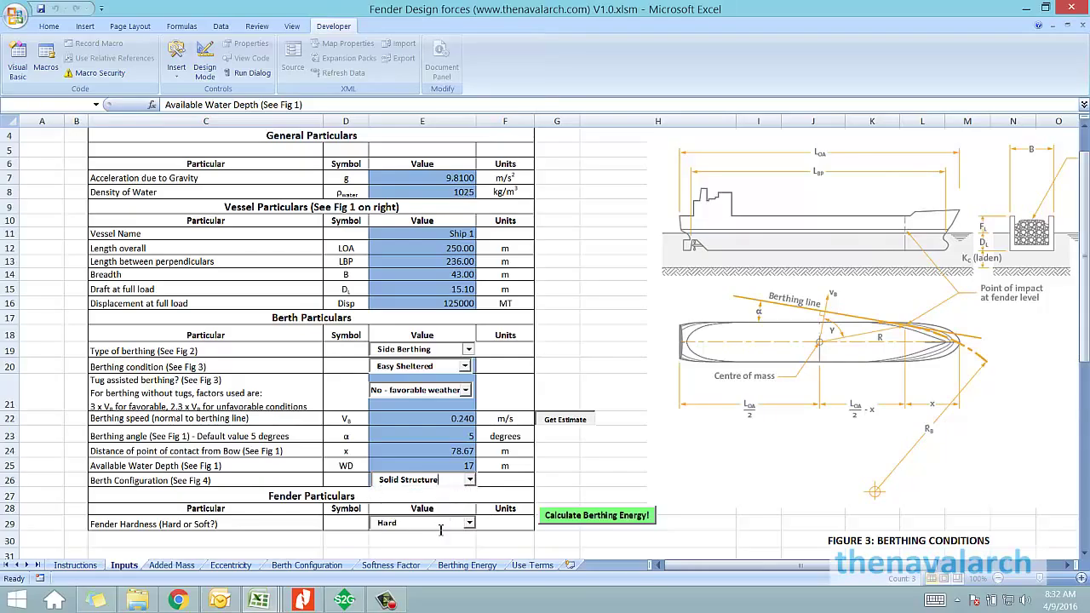
{"action": "left_click", "coordinate": [469, 523]}
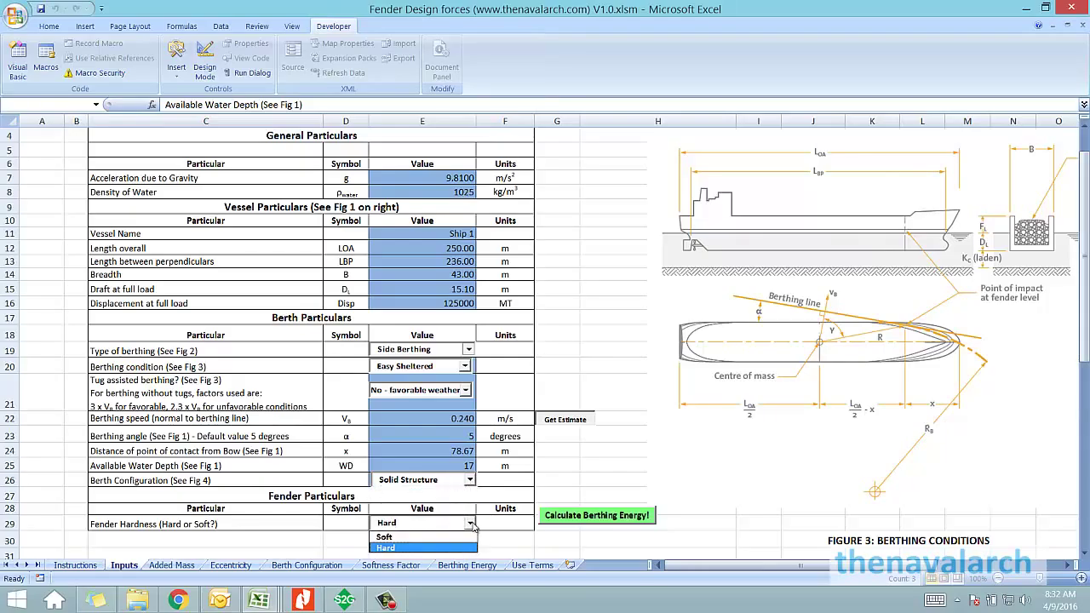
{"action": "left_click", "coordinate": [471, 524]}
{"action": "left_click", "coordinate": [514, 529]}
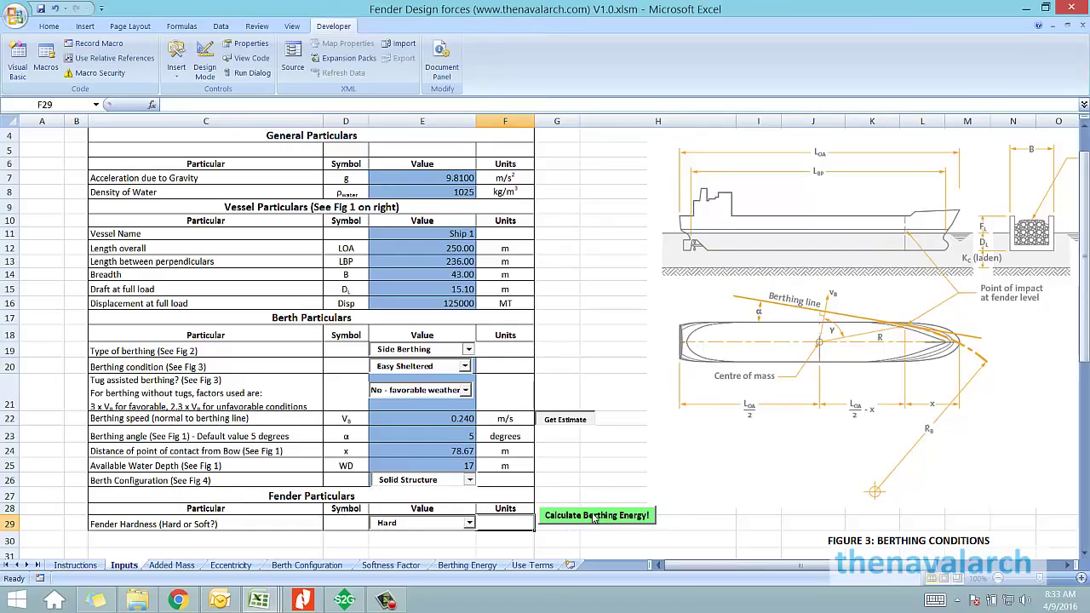
Step: Calculate the berthing energy from the completed vessel, berth and fender inputs
{"action": "left_click", "coordinate": [596, 516]}
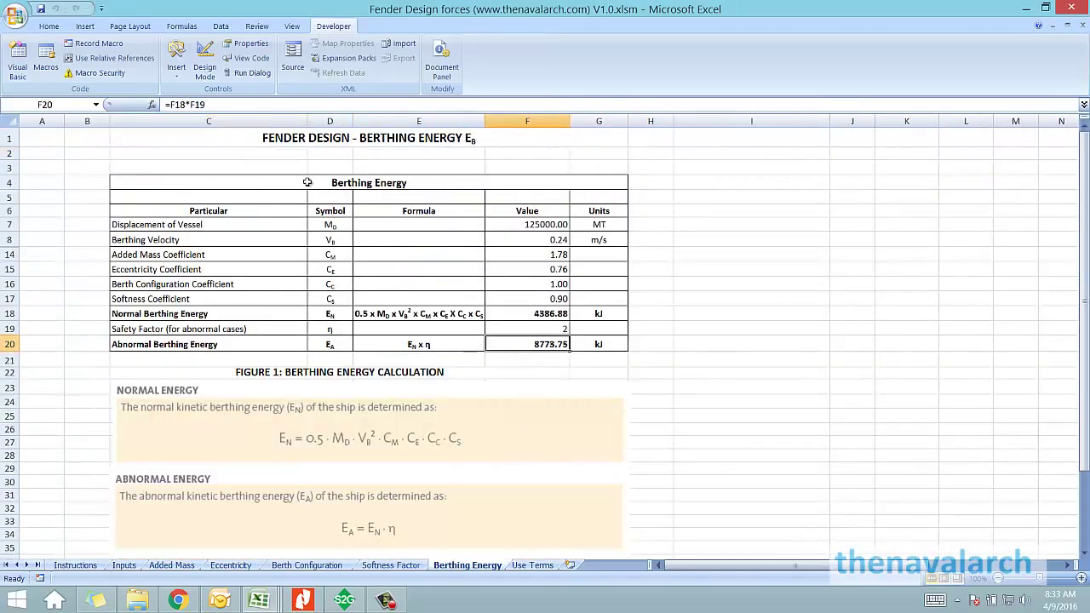
Step: Review the calculation tables on the Added Mass and Eccentricity sheets, highlighting each whole table
{"action": "left_click", "coordinate": [172, 566]}
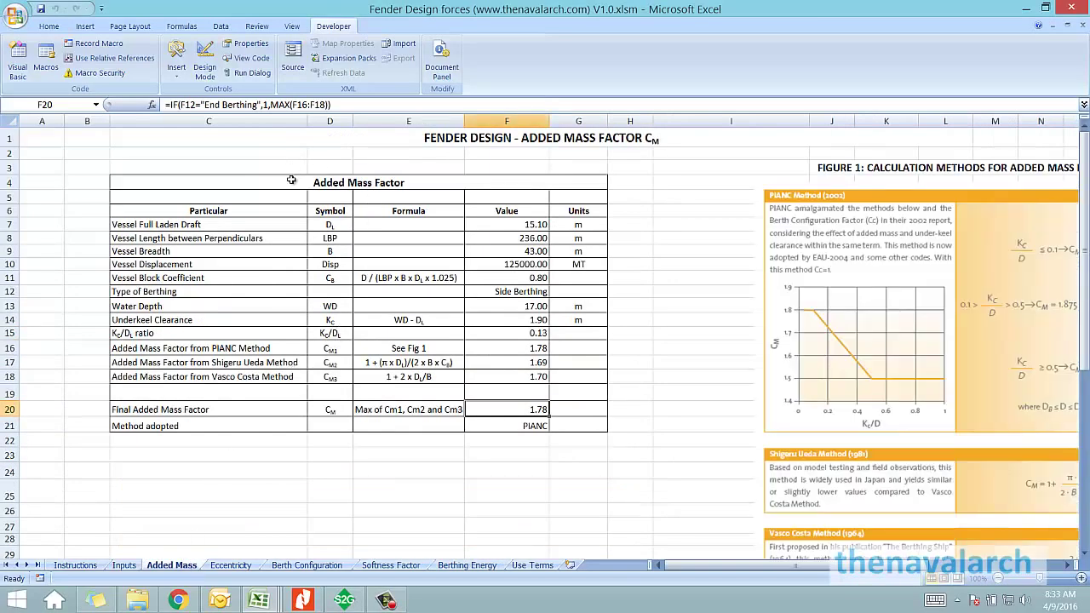
{"action": "left_click_drag", "start_coordinate": [291, 180], "coordinate": [360, 418]}
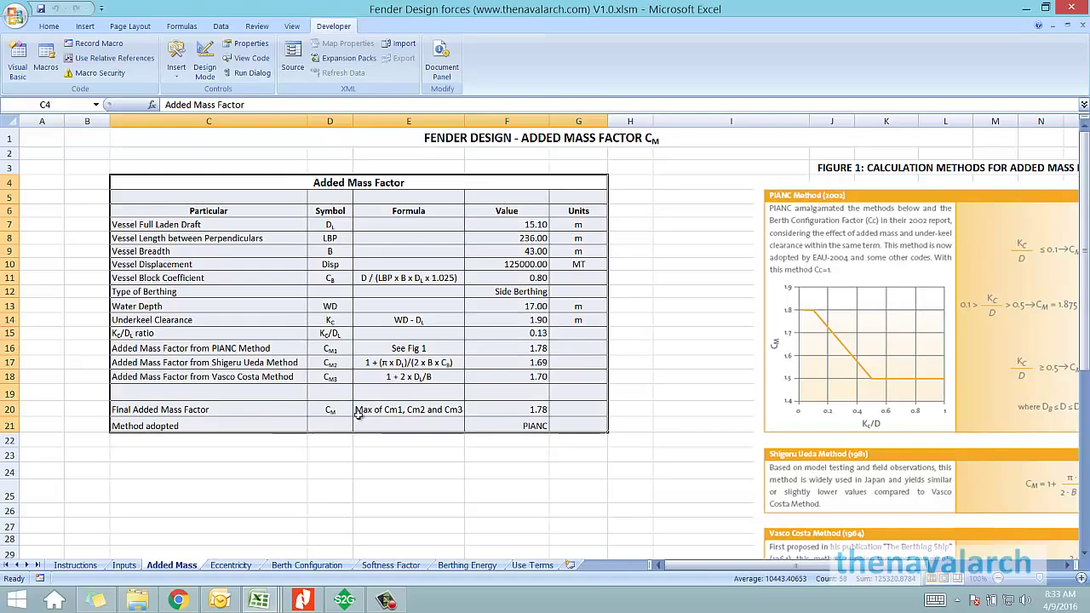
{"action": "left_click", "coordinate": [230, 566]}
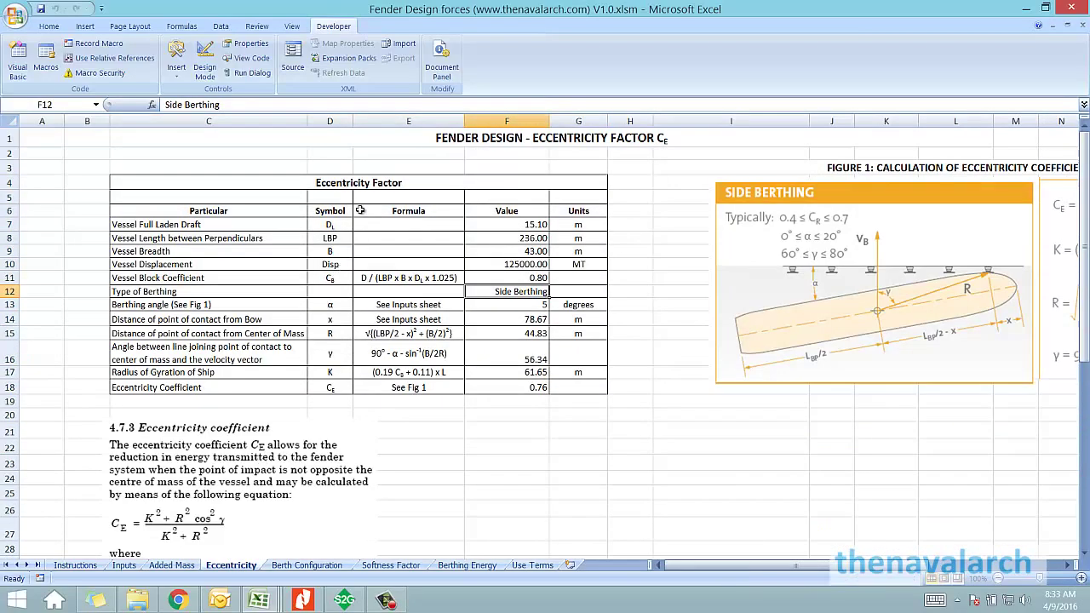
{"action": "left_click_drag", "start_coordinate": [343, 182], "coordinate": [357, 394]}
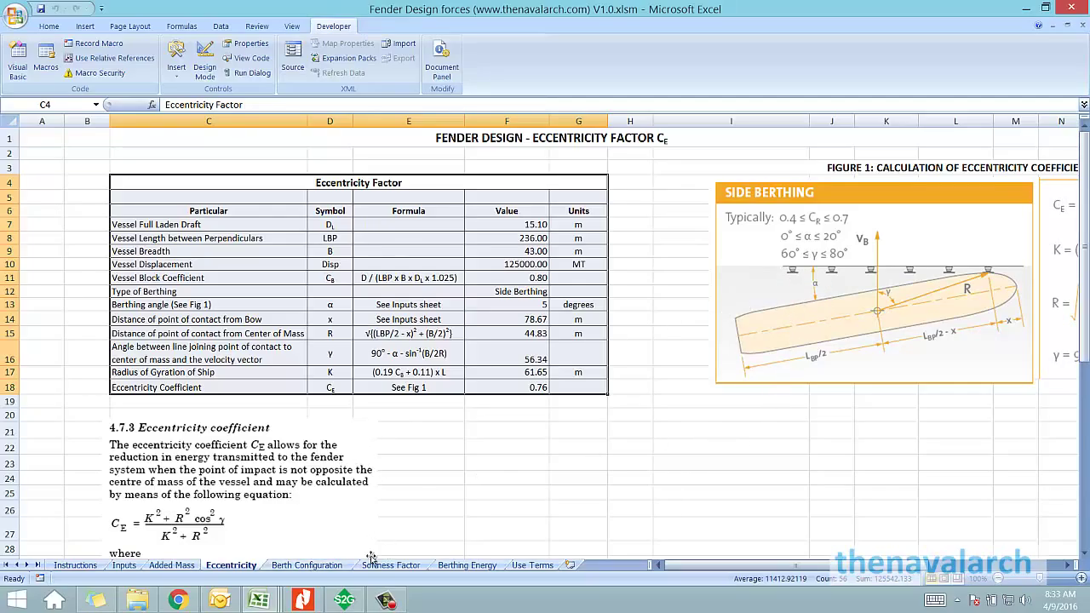
Step: Review the Berth Configuration factor table and the figure covering solid, partly closed and open pile structures
{"action": "left_click", "coordinate": [314, 566]}
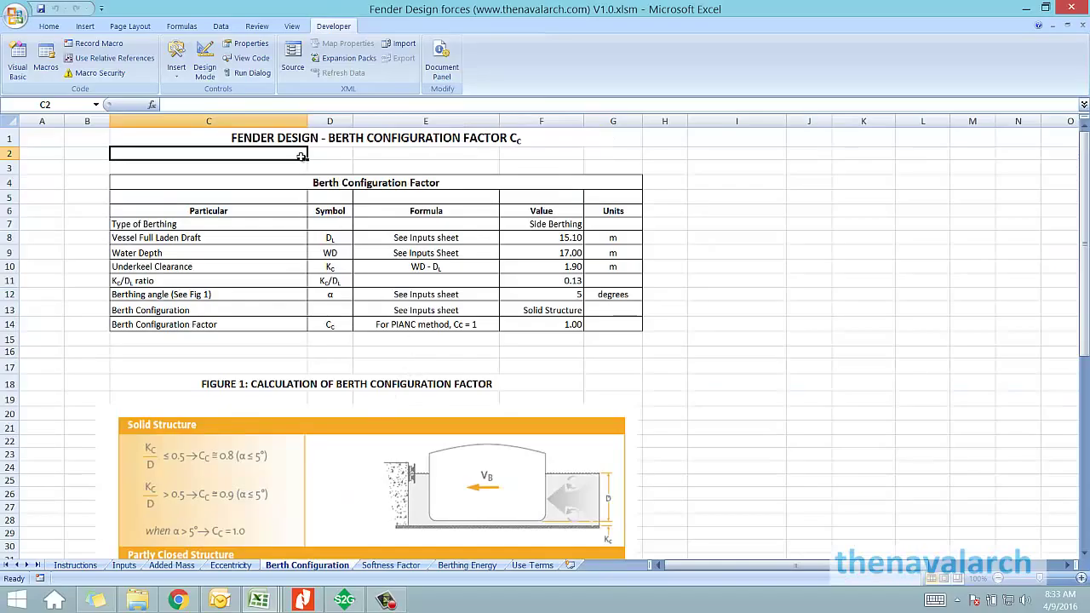
{"action": "left_click_drag", "start_coordinate": [277, 182], "coordinate": [296, 332]}
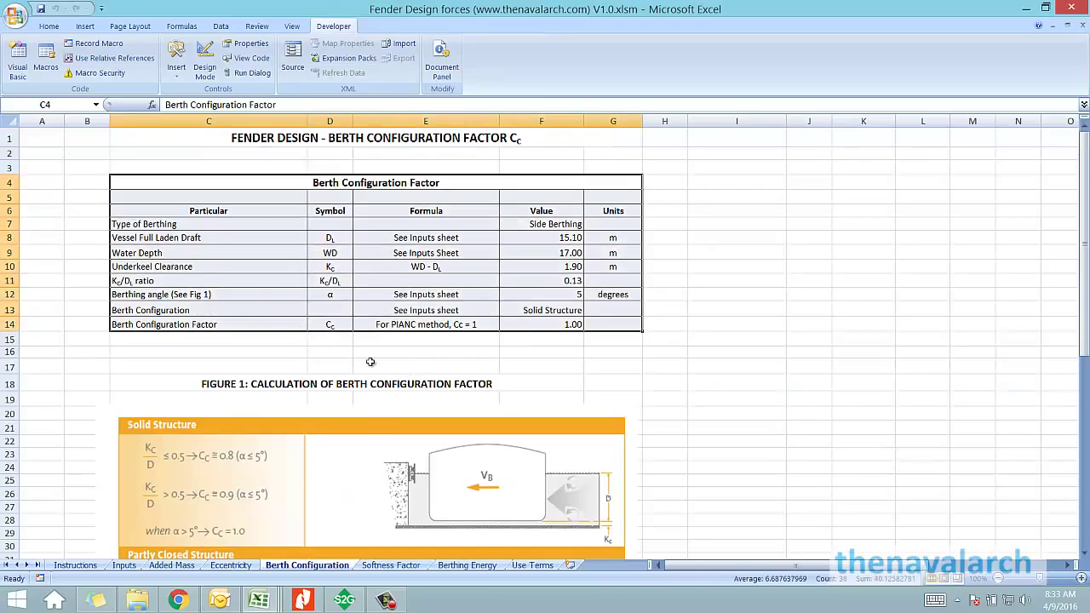
{"action": "left_click", "coordinate": [693, 396]}
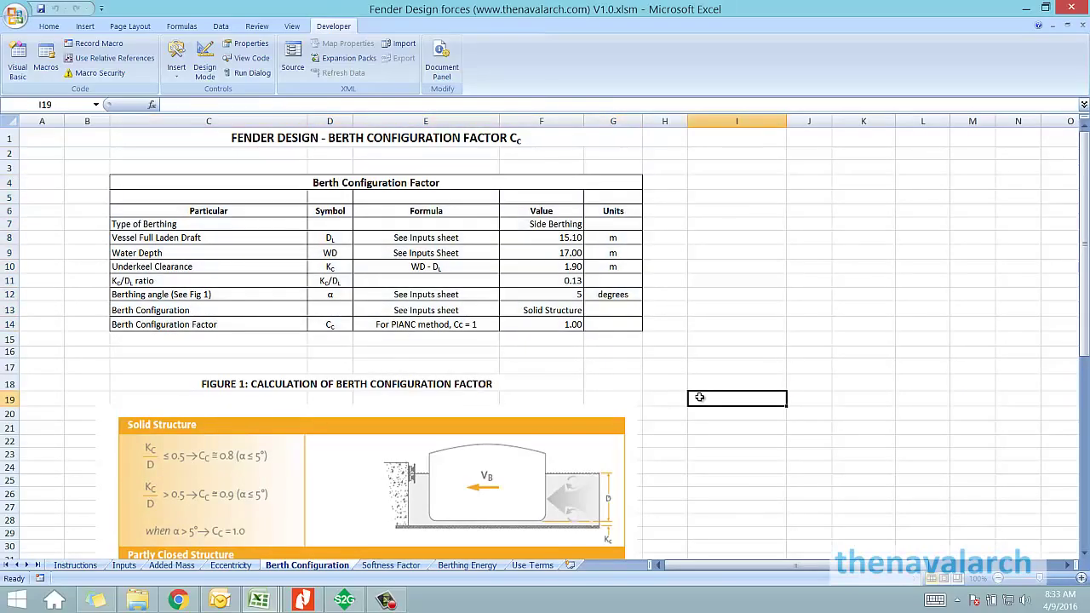
{"action": "scroll", "coordinate": [682, 387], "scroll_direction": "down", "scroll_amount": 8}
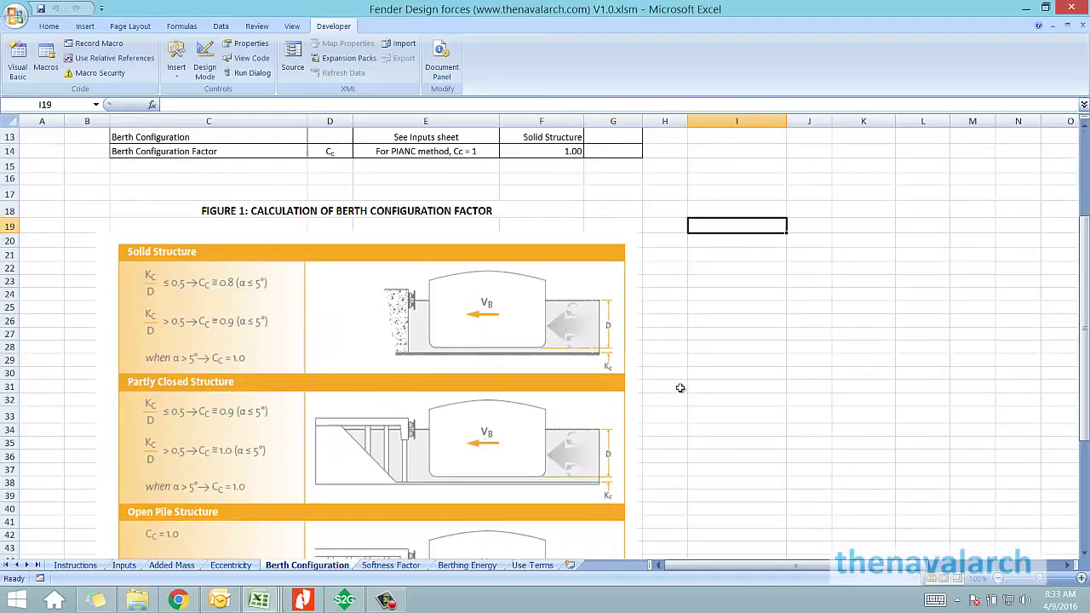
{"action": "scroll", "coordinate": [680, 387], "scroll_direction": "up", "scroll_amount": 2}
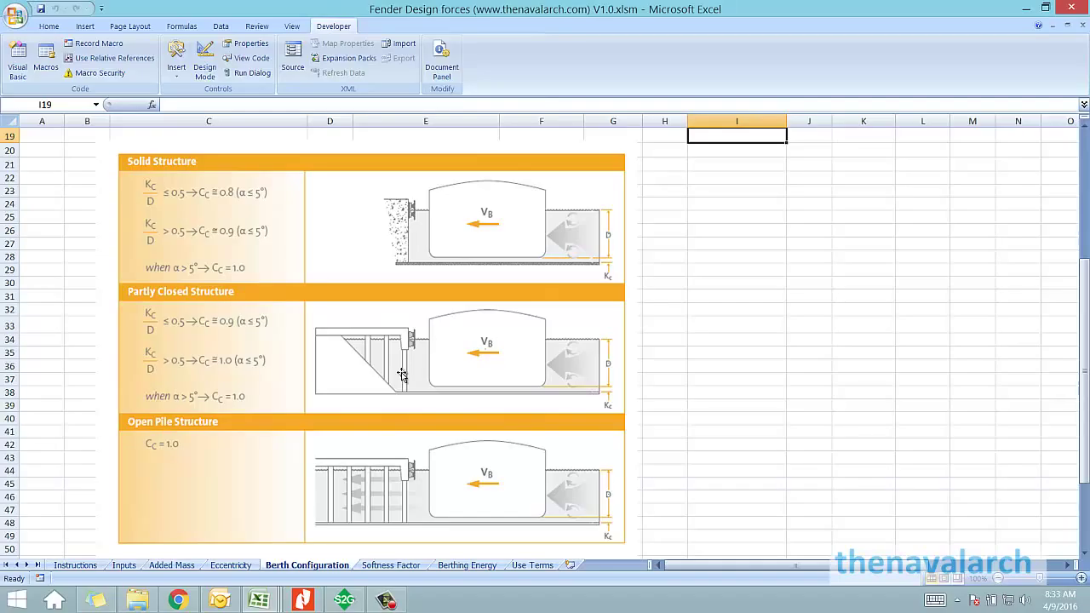
{"action": "scroll", "coordinate": [402, 374], "scroll_direction": "down", "scroll_amount": 1}
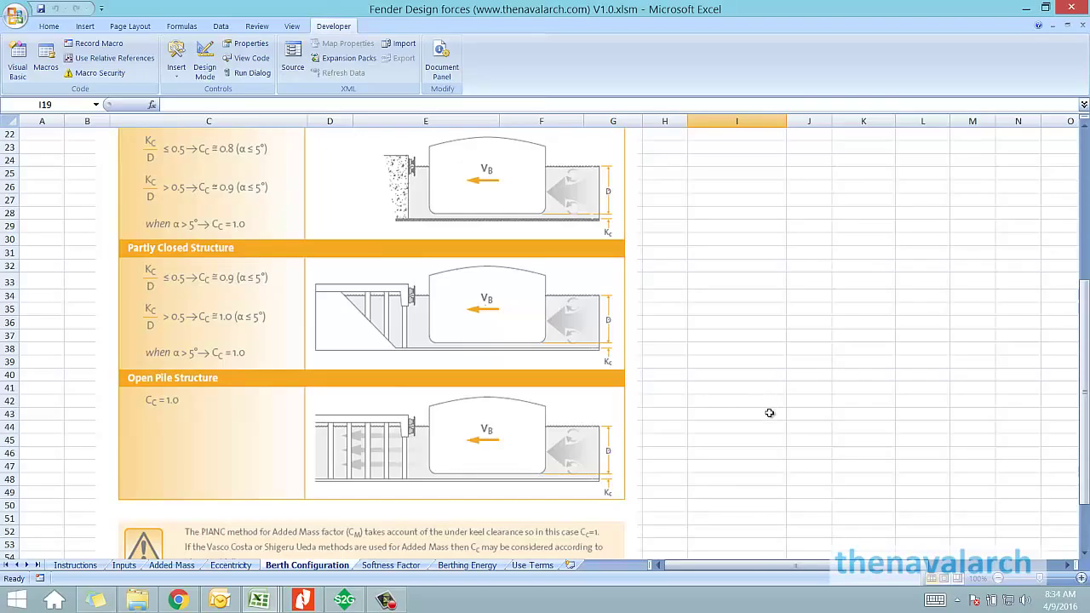
{"action": "scroll", "coordinate": [769, 413], "scroll_direction": "up", "scroll_amount": 4}
{"action": "scroll", "coordinate": [769, 413], "scroll_direction": "up", "scroll_amount": 3}
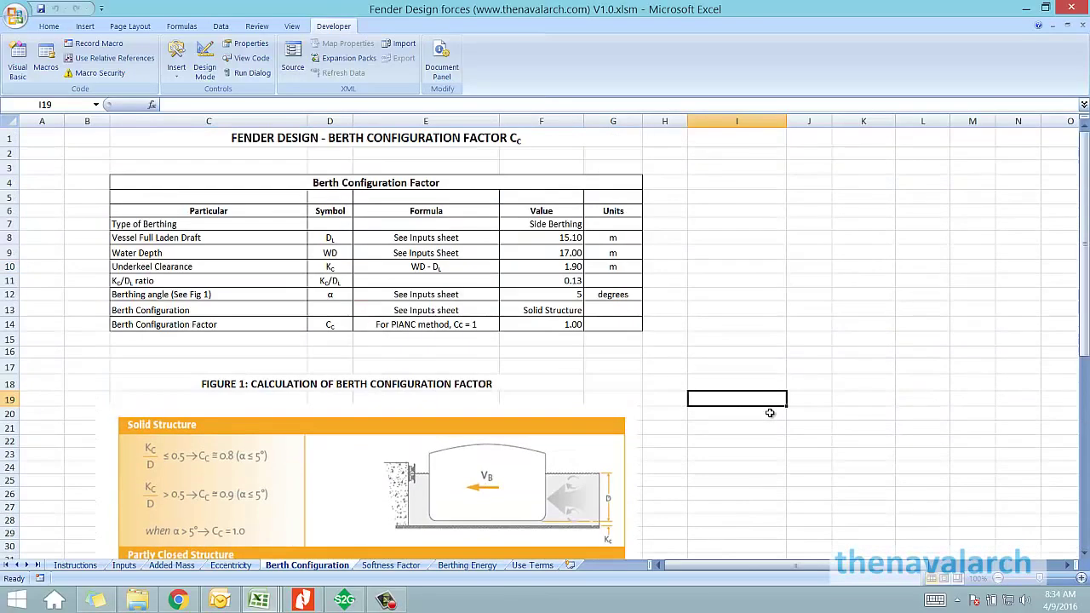
Step: Review the Softness Factor sheet, including its table and the figure's rules for hard and soft fenders
{"action": "left_click", "coordinate": [391, 565]}
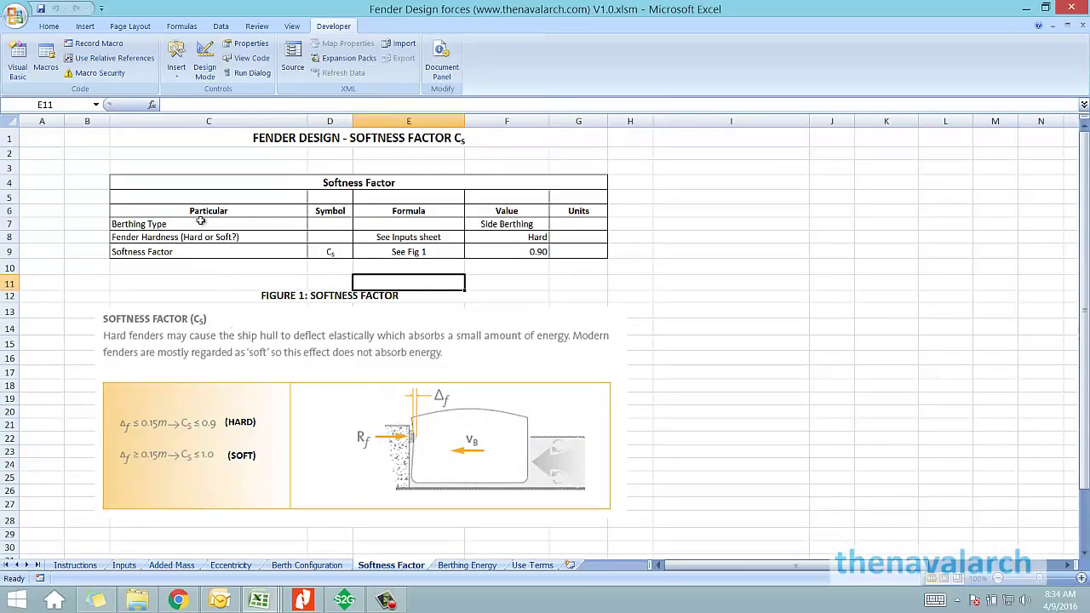
{"action": "left_click", "coordinate": [207, 428]}
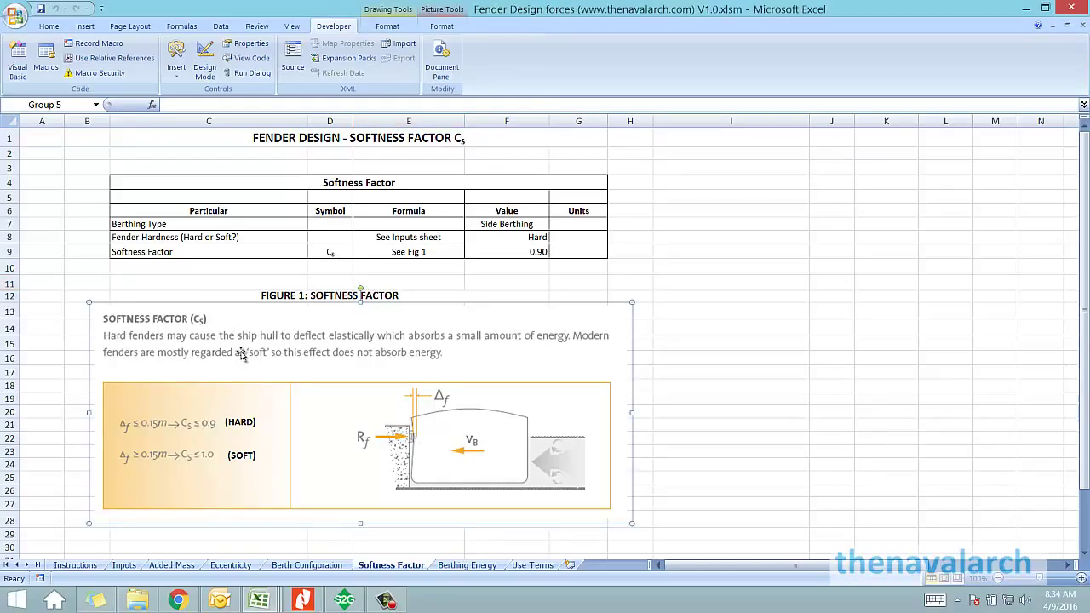
{"action": "left_click", "coordinate": [680, 269]}
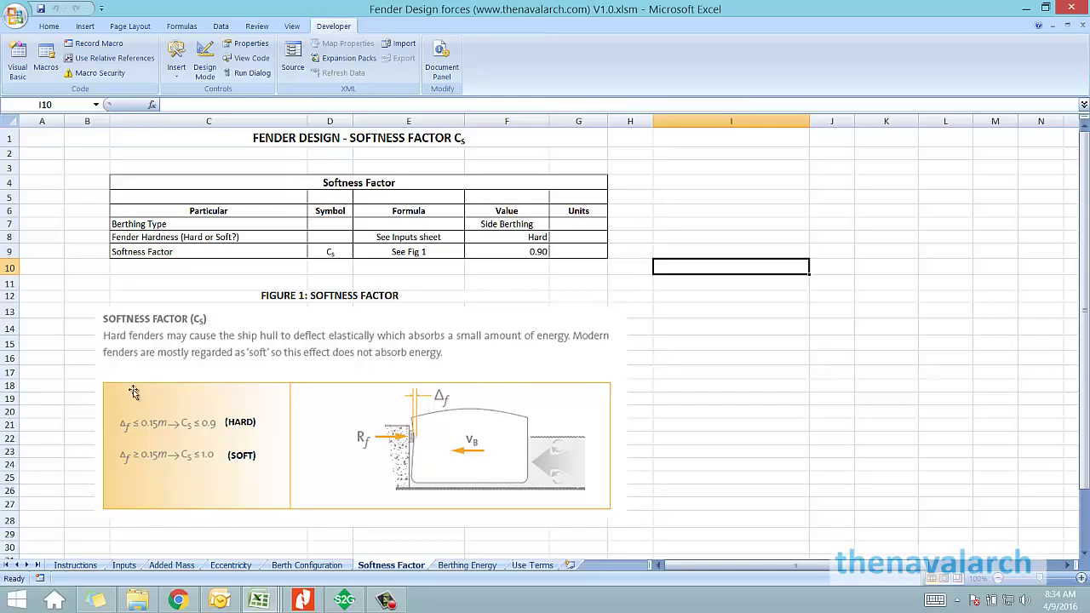
{"action": "left_click", "coordinate": [245, 421]}
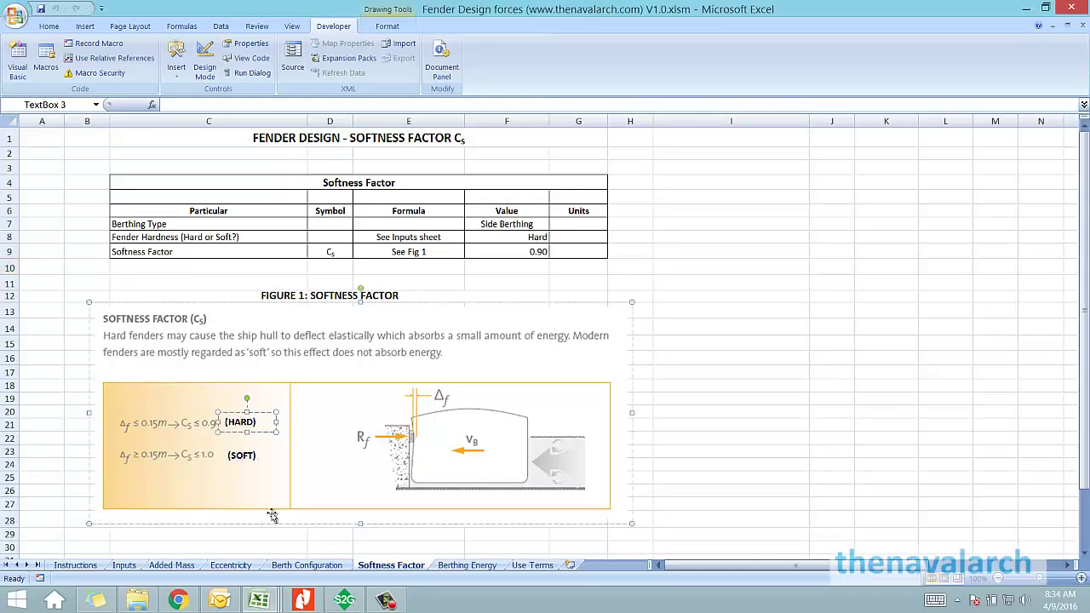
{"action": "left_click", "coordinate": [710, 479]}
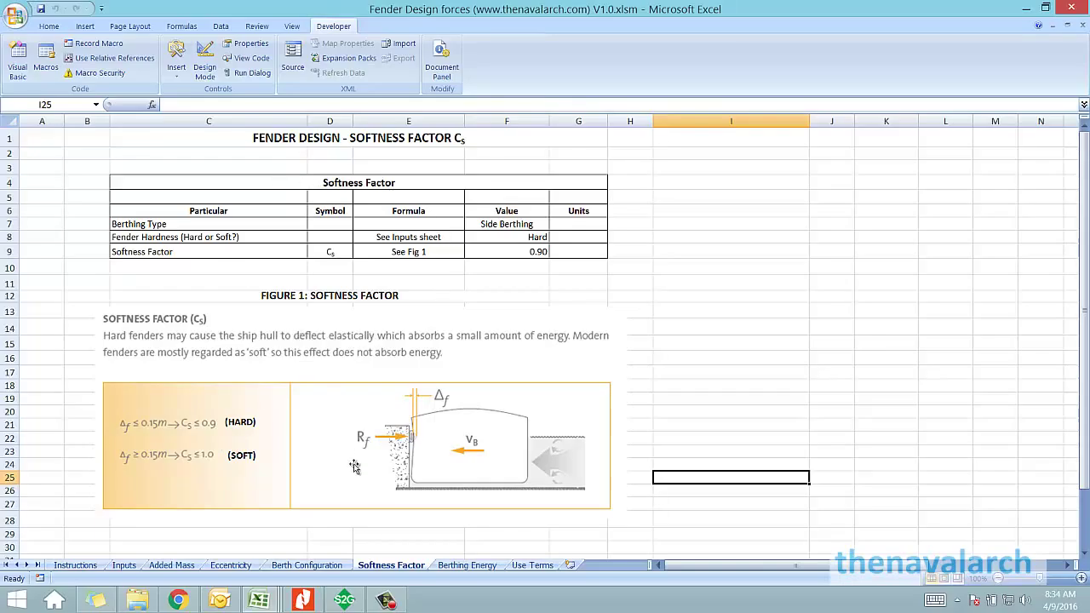
Step: Examine the Berthing Energy sheet, highlighting the normal and abnormal berthing energy rows
{"action": "left_click", "coordinate": [451, 568]}
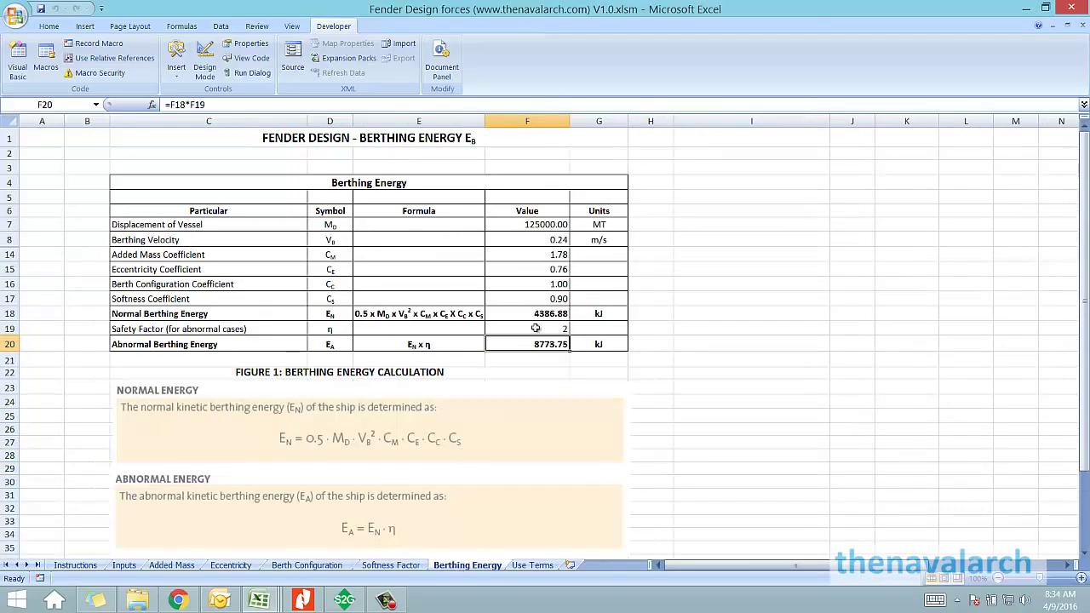
{"action": "left_click_drag", "start_coordinate": [613, 345], "coordinate": [146, 312]}
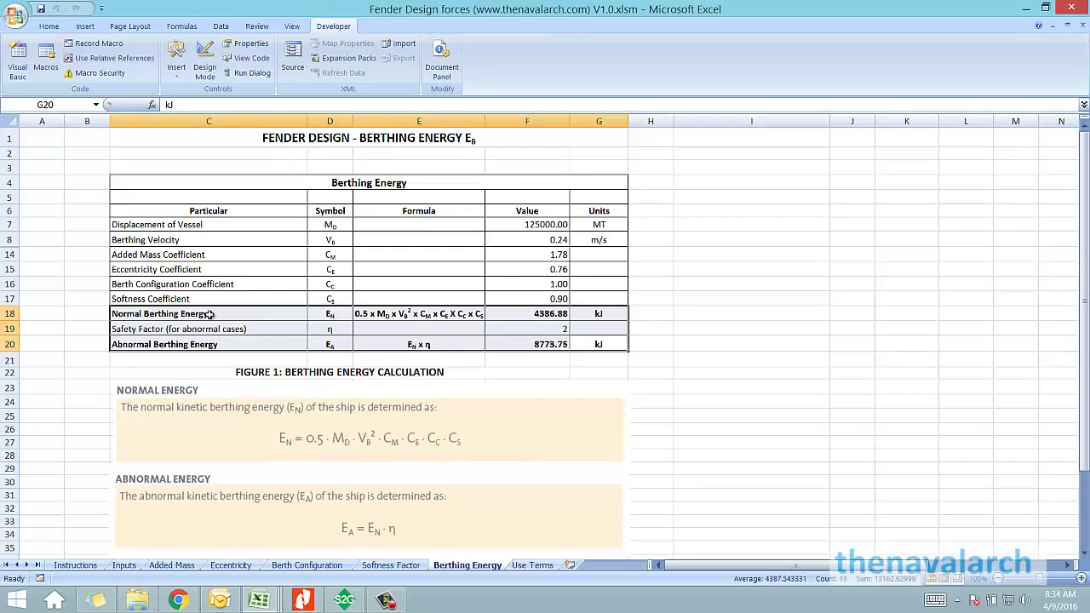
{"action": "left_click_drag", "start_coordinate": [213, 315], "coordinate": [609, 325]}
{"action": "left_click_drag", "start_coordinate": [212, 346], "coordinate": [601, 345]}
{"action": "scroll", "coordinate": [669, 401], "scroll_direction": "down", "scroll_amount": 1}
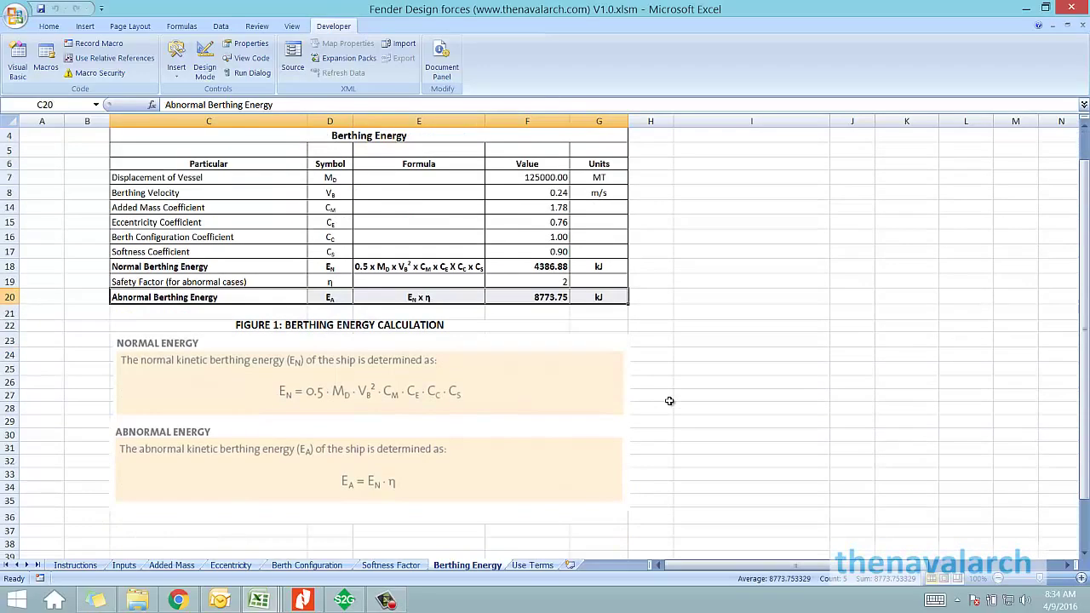
{"action": "left_click", "coordinate": [670, 396]}
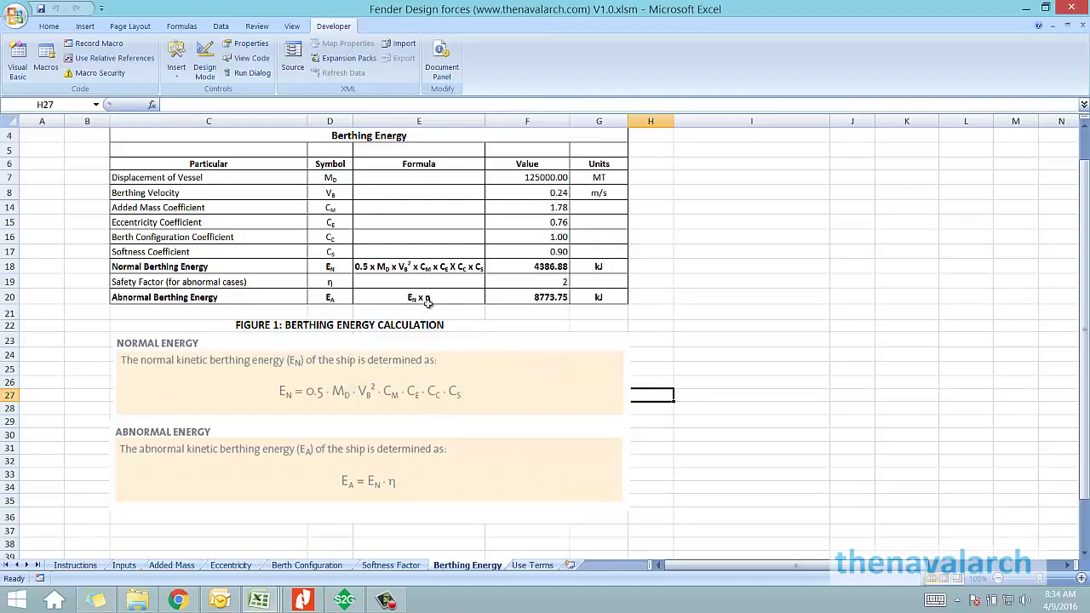
Step: Check the safety factor row for abnormal cases in the berthing energy table
{"action": "left_click", "coordinate": [550, 284]}
{"action": "left_click_drag", "start_coordinate": [616, 284], "coordinate": [132, 283]}
{"action": "left_click", "coordinate": [130, 283]}
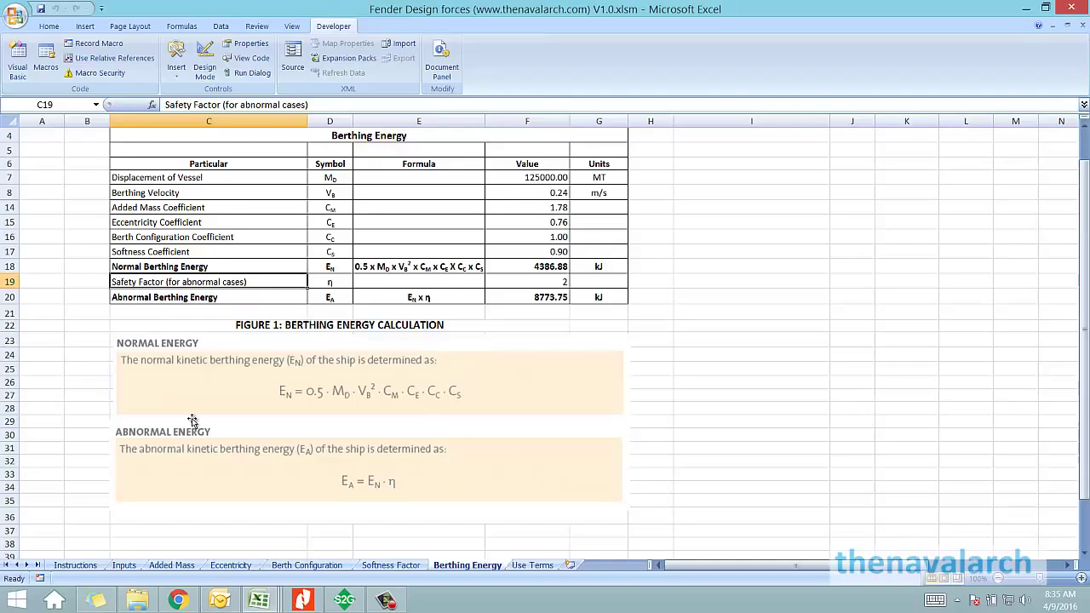
Step: Review the normal and abnormal energy formula figures and return to the Instructions sheet
{"action": "left_click", "coordinate": [228, 372]}
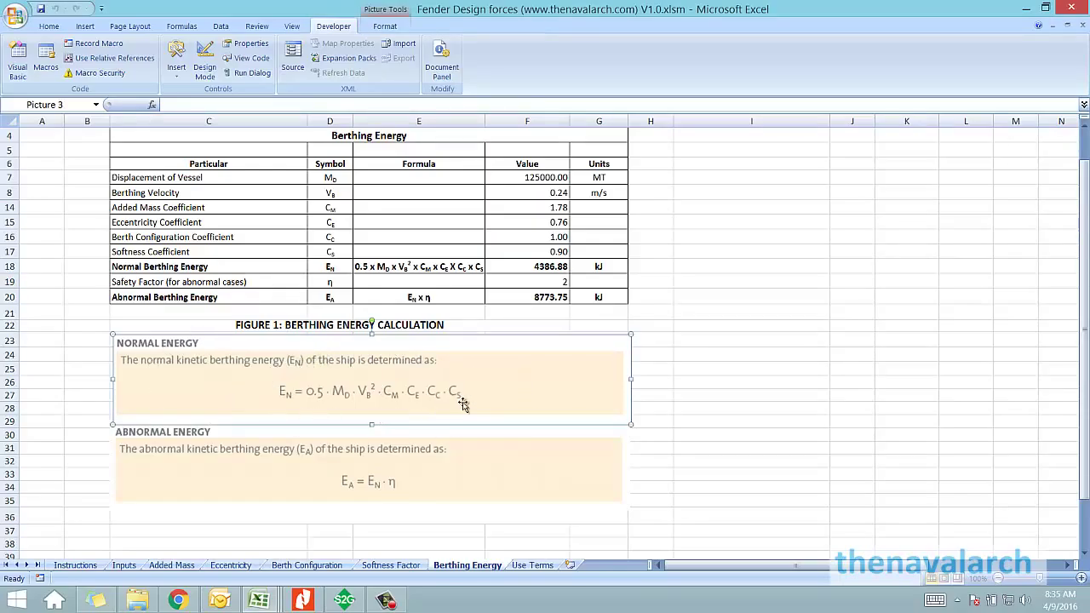
{"action": "left_click", "coordinate": [347, 486]}
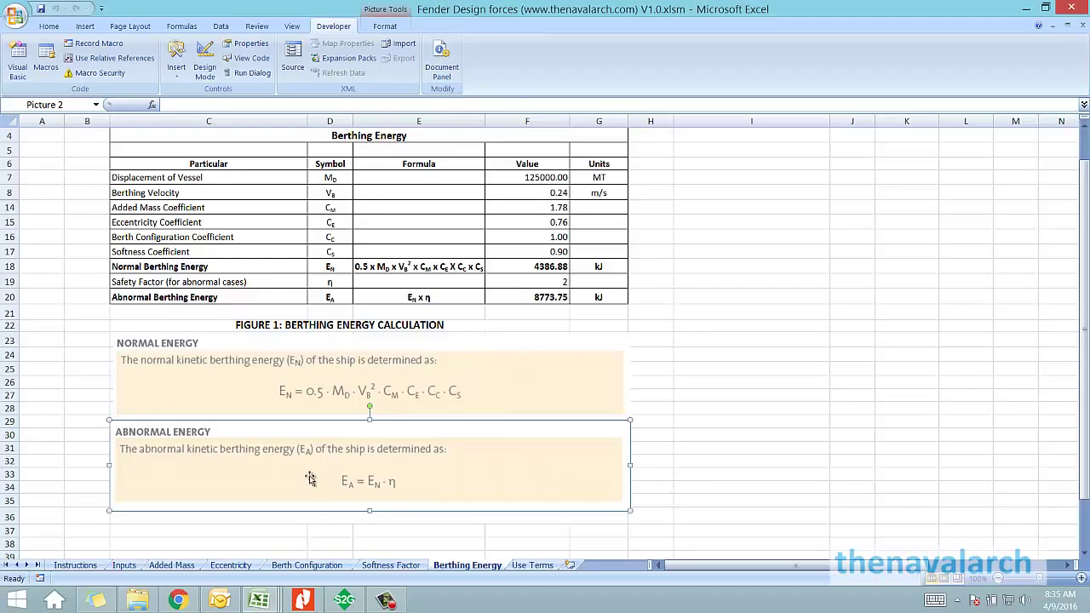
{"action": "left_click", "coordinate": [77, 565]}
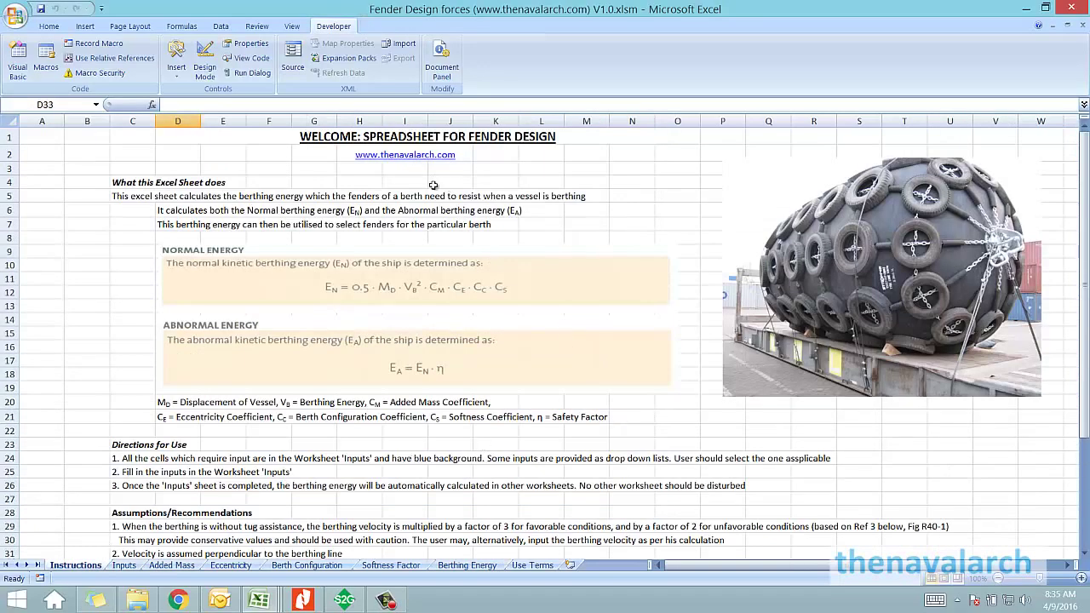